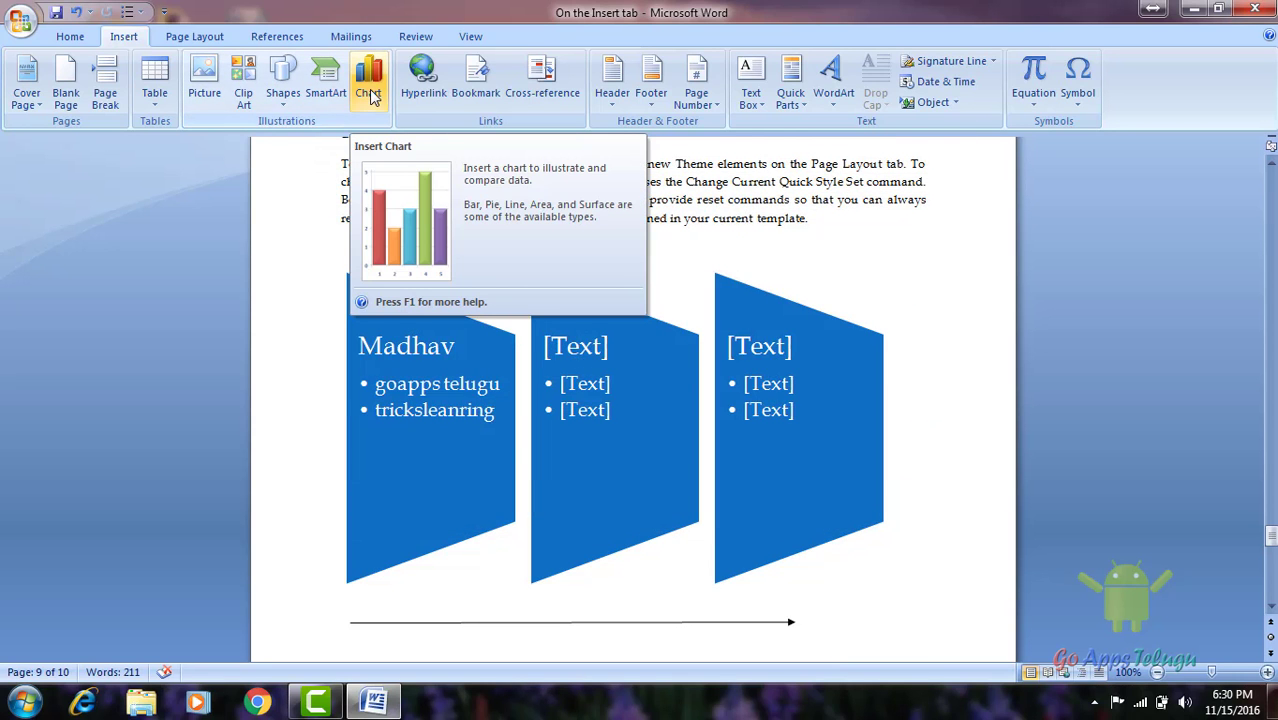
- Insert a clustered column chart whose sample data opens in Excel
click(370, 90)
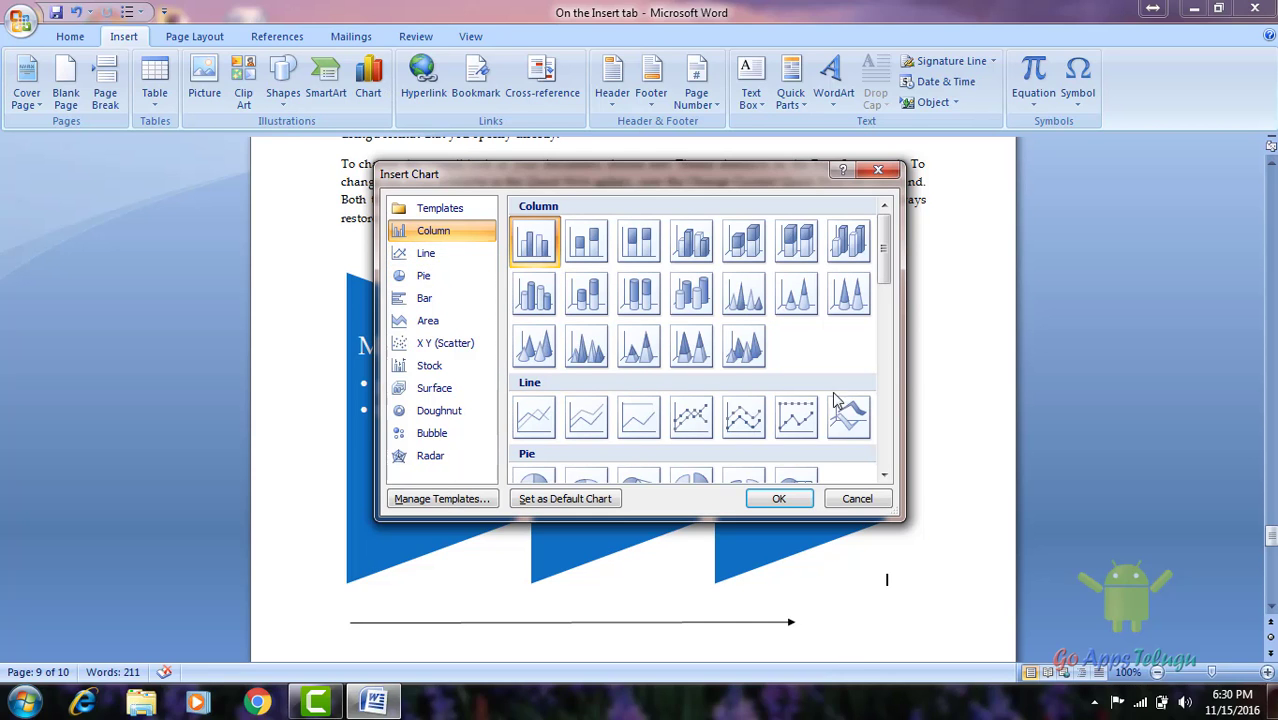
click(779, 499)
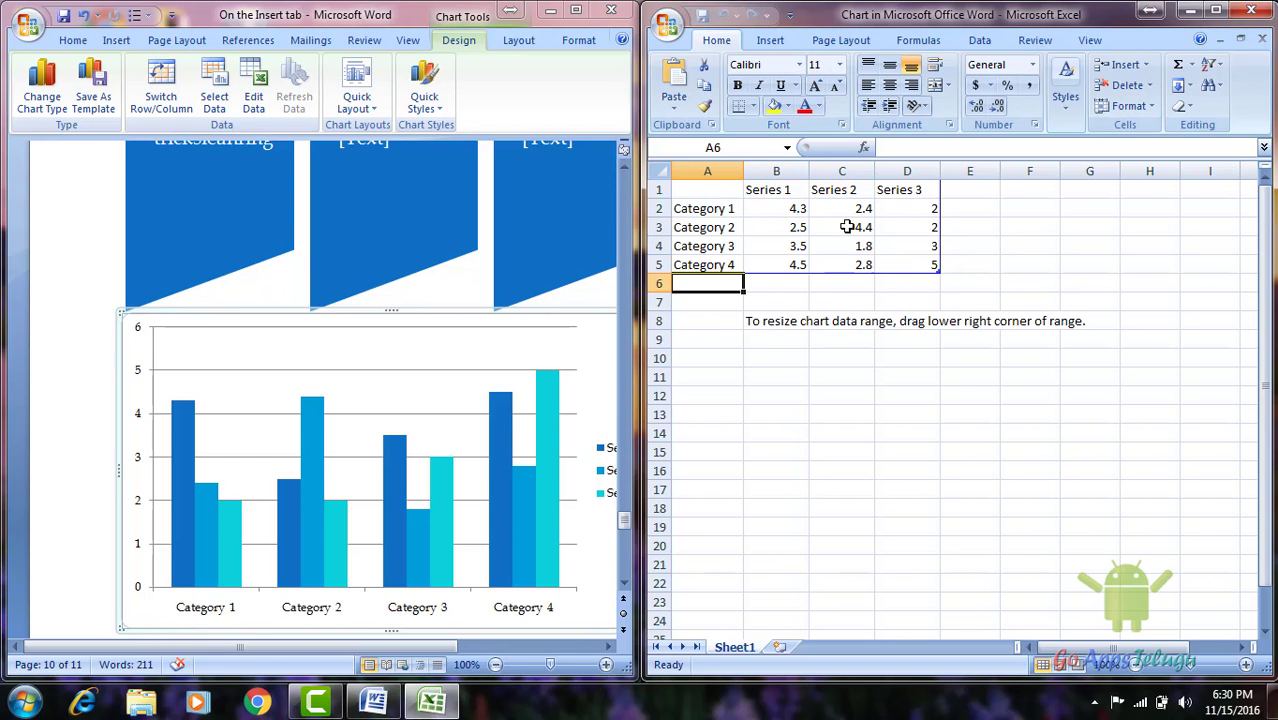
- Rename Categories 1–3 to a person's name, 'Go apps telugu' and 'trickslearing'
click(698, 210)
key(BackSpace)
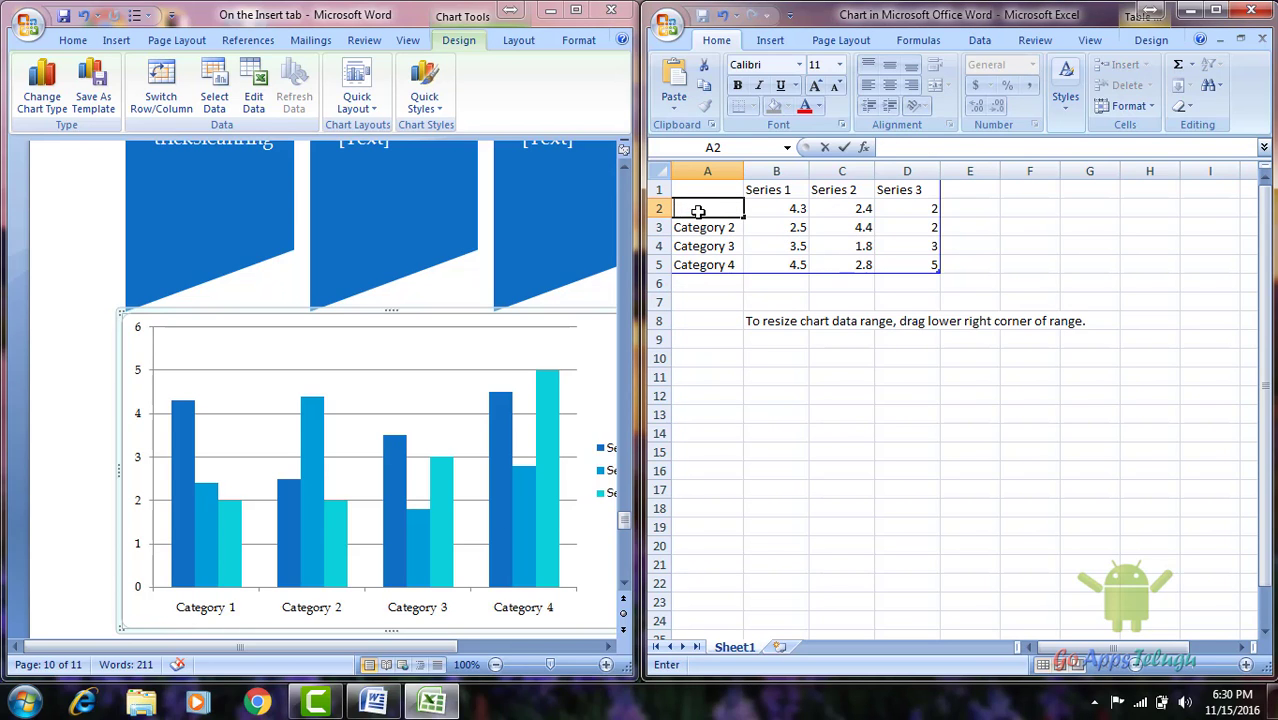
text(Madhav)
key(Return)
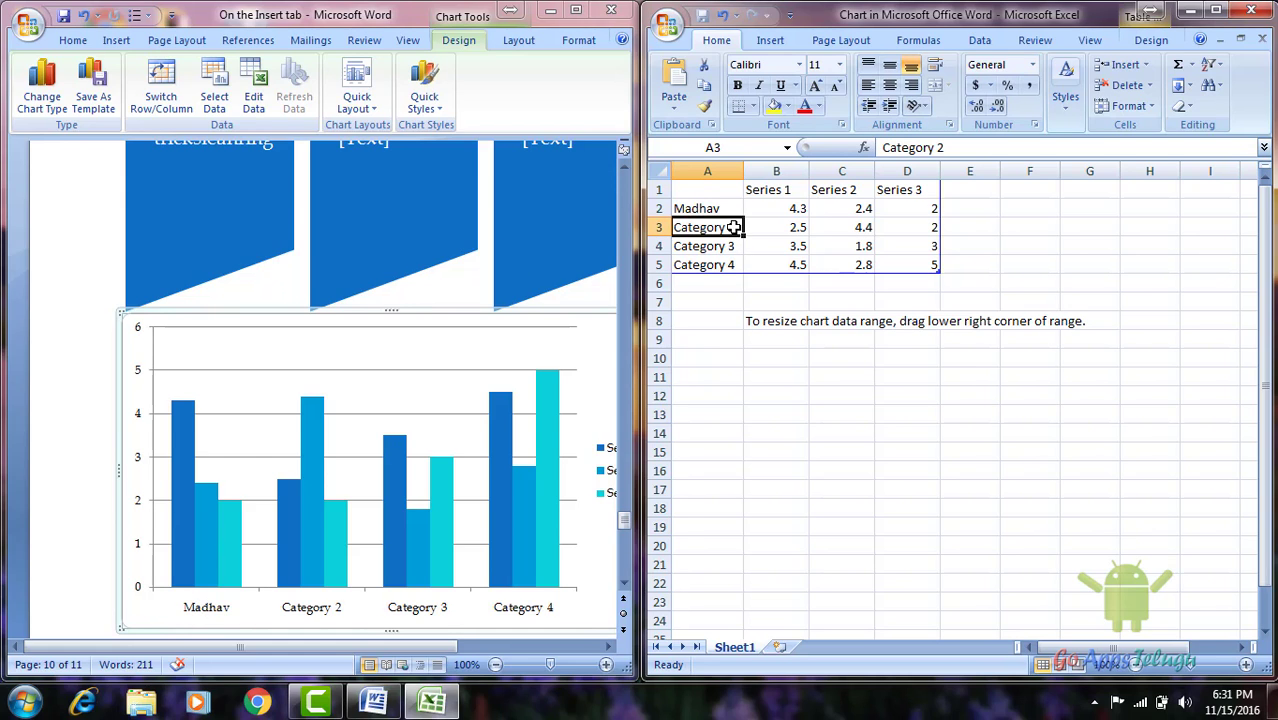
text(Go a)
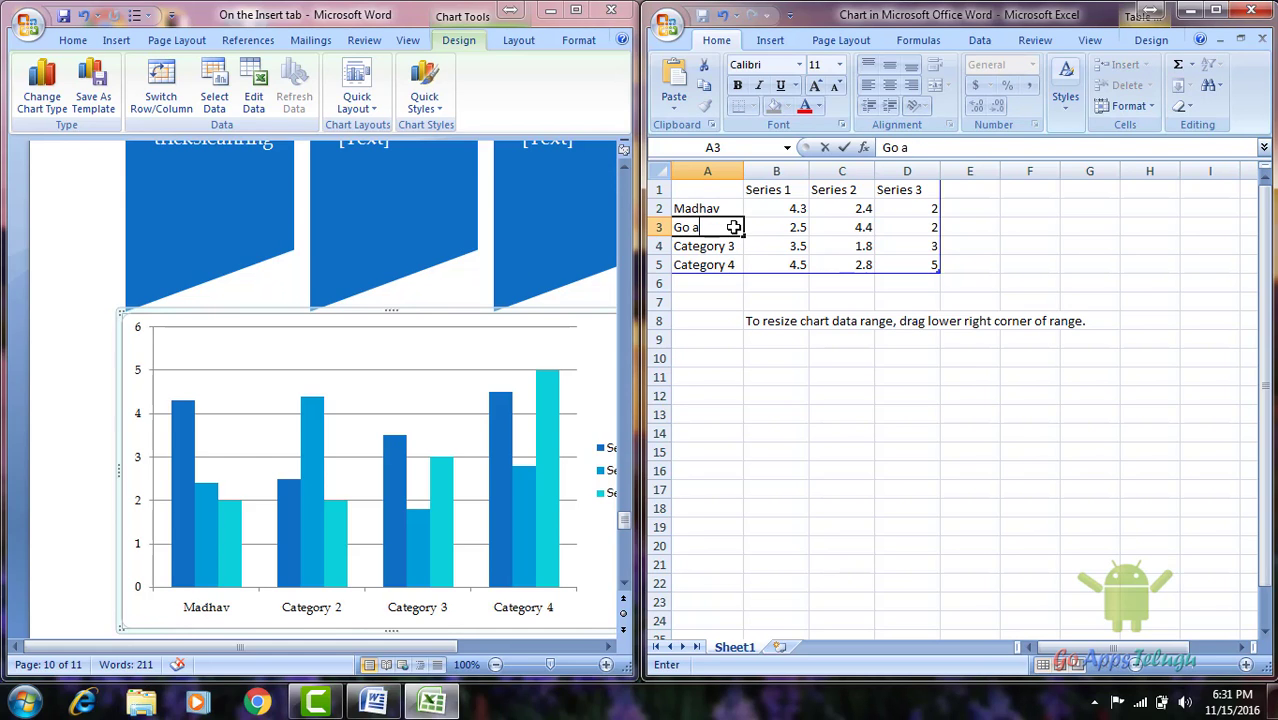
text(ppte)
key(BackSpace)
key(BackSpace)
key(BackSpace)
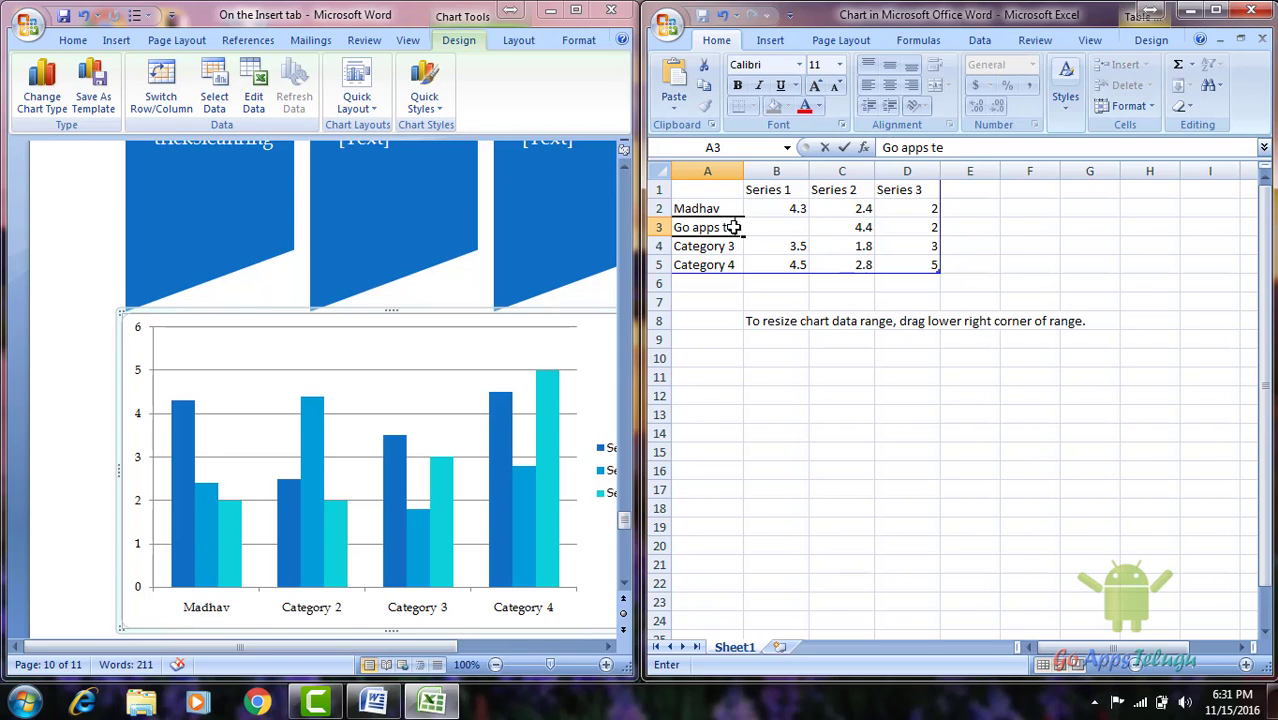
text(lugu)
key(Return)
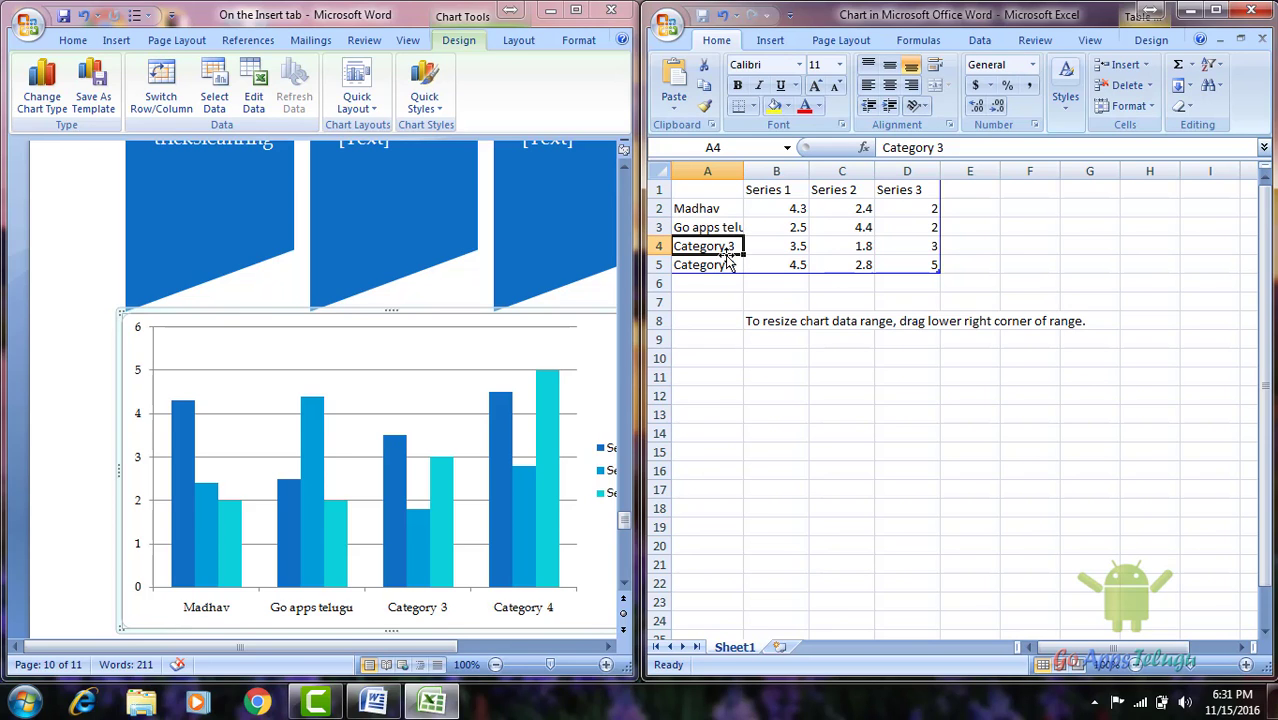
text(trickslearing)
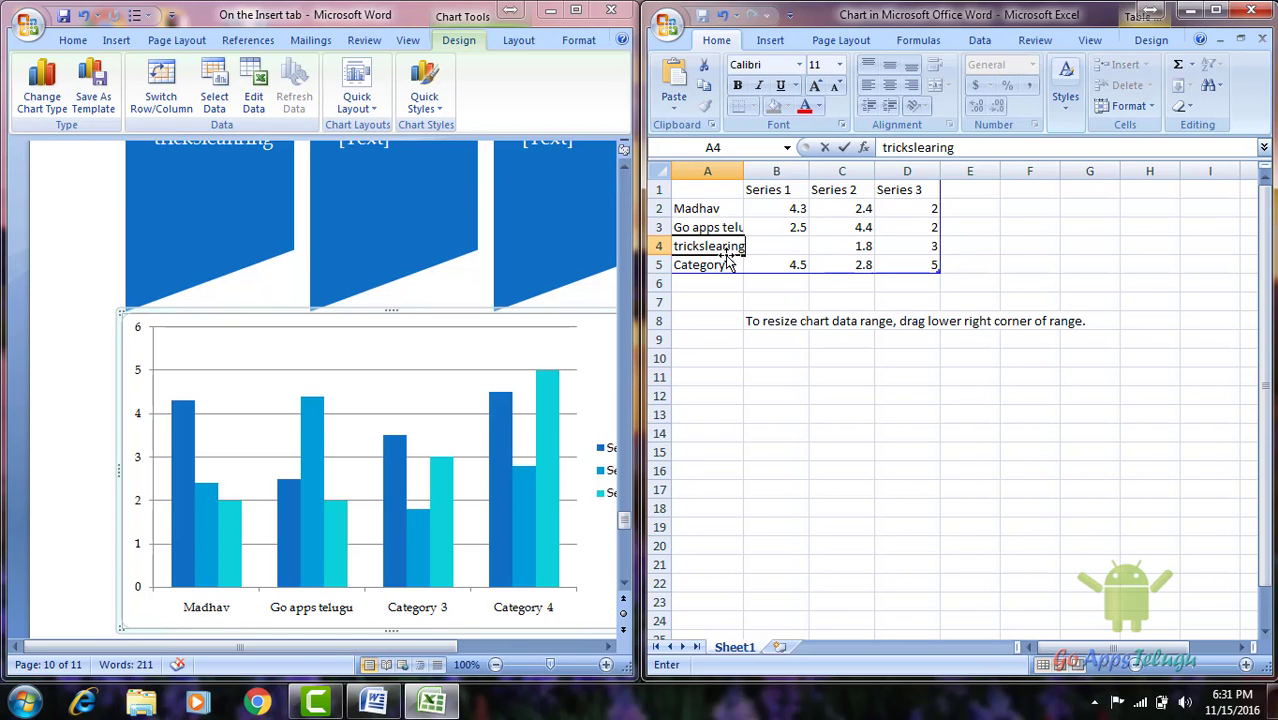
key(Return)
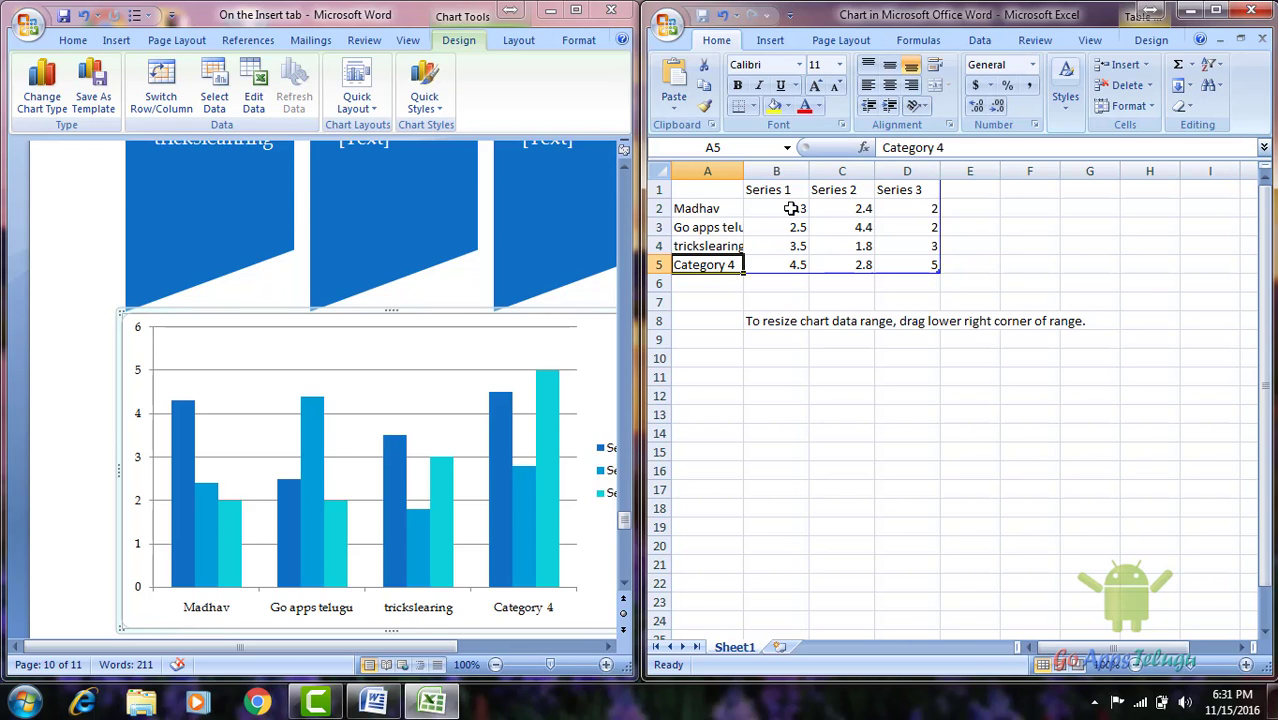
click(788, 210)
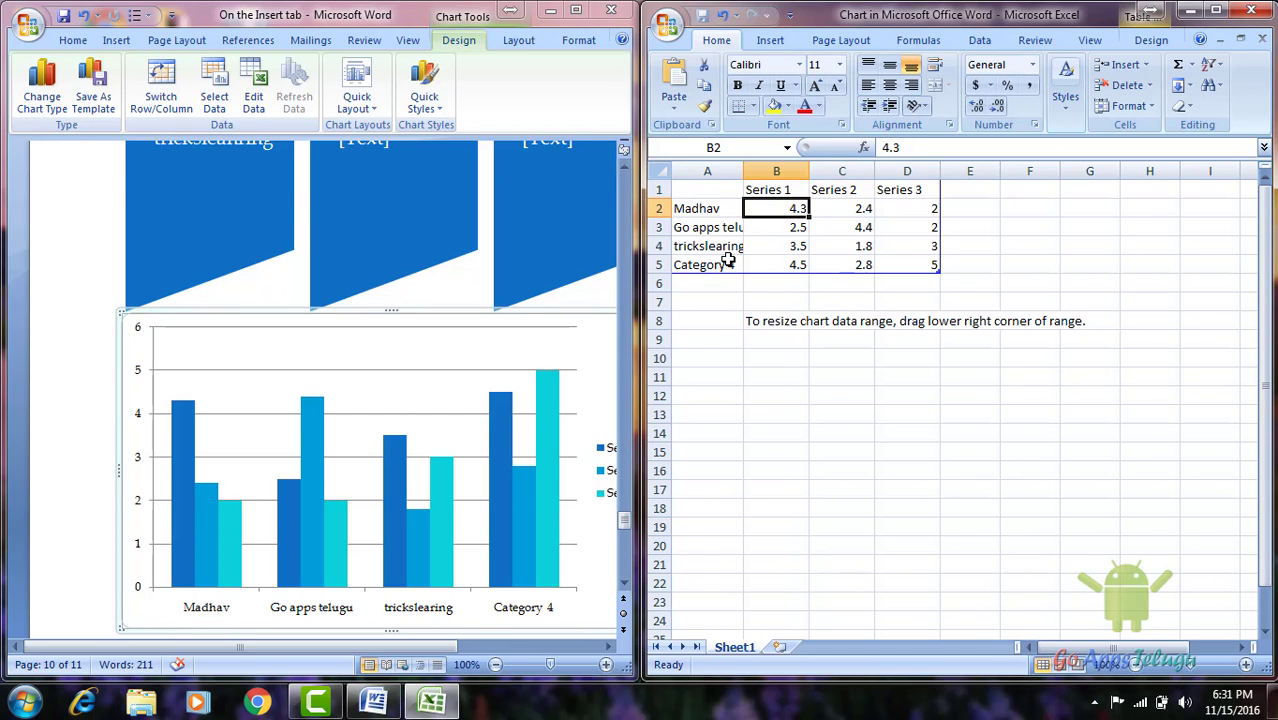
- Set the first category's Series 1 value to 10
text(1)
key(Tab)
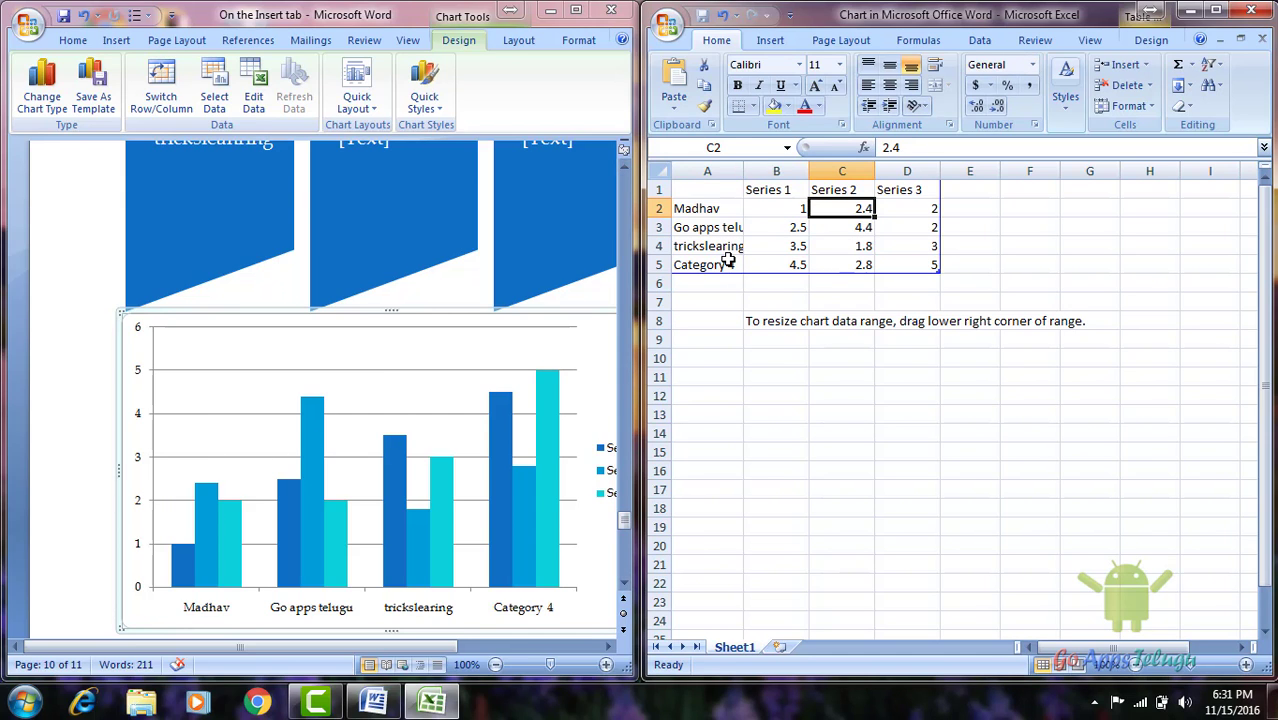
click(785, 210)
text(10)
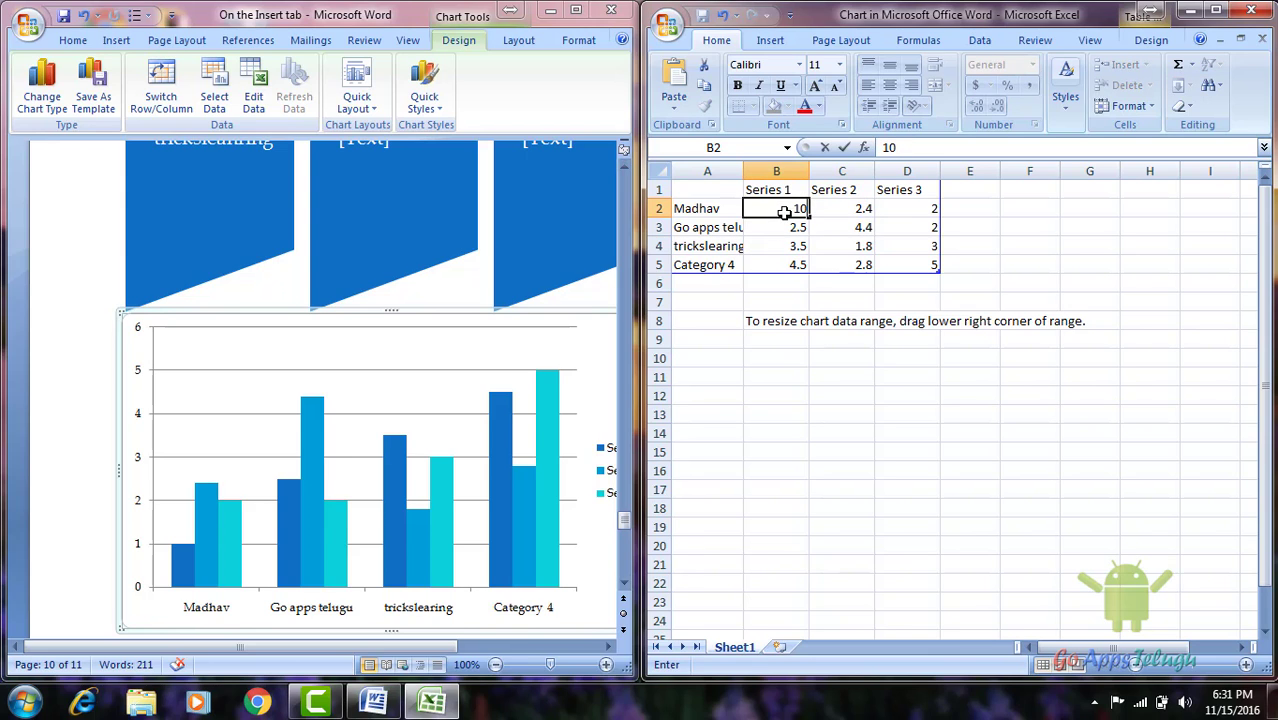
key(Return)
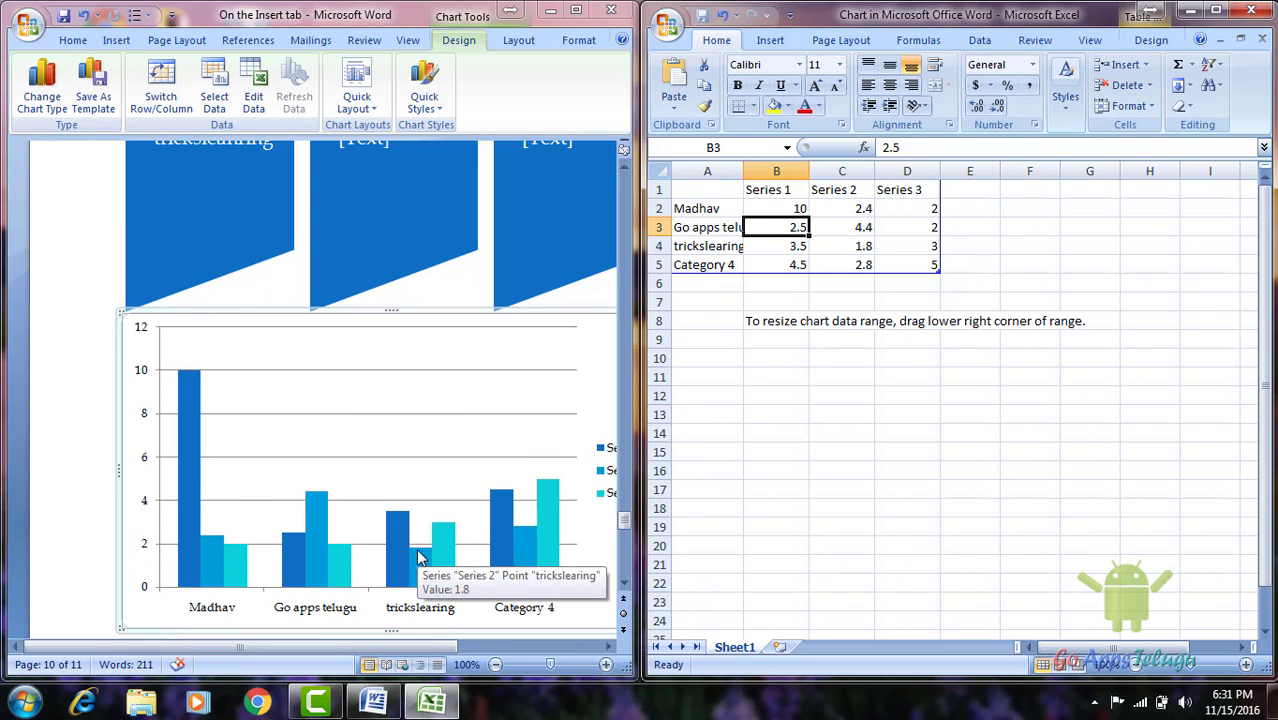
- Extend the chart data range down to row 6 and close the Excel data sheet
click(818, 265)
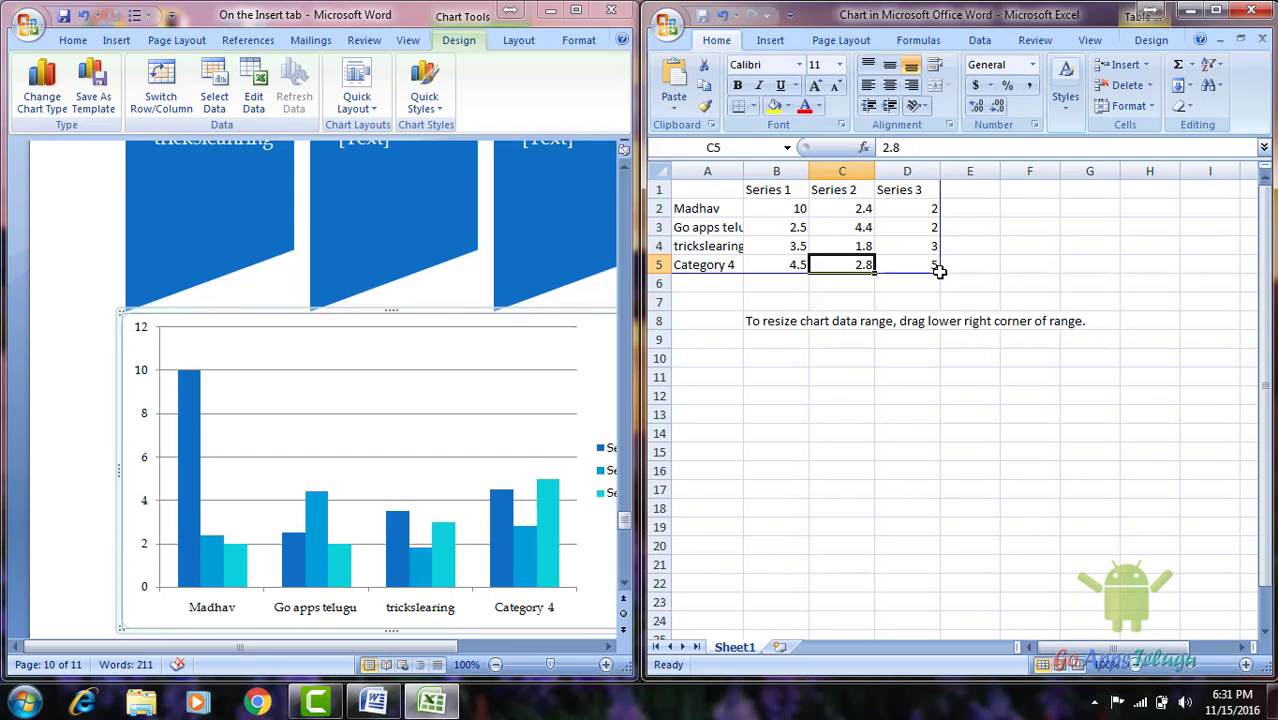
drag(939, 271, 942, 292)
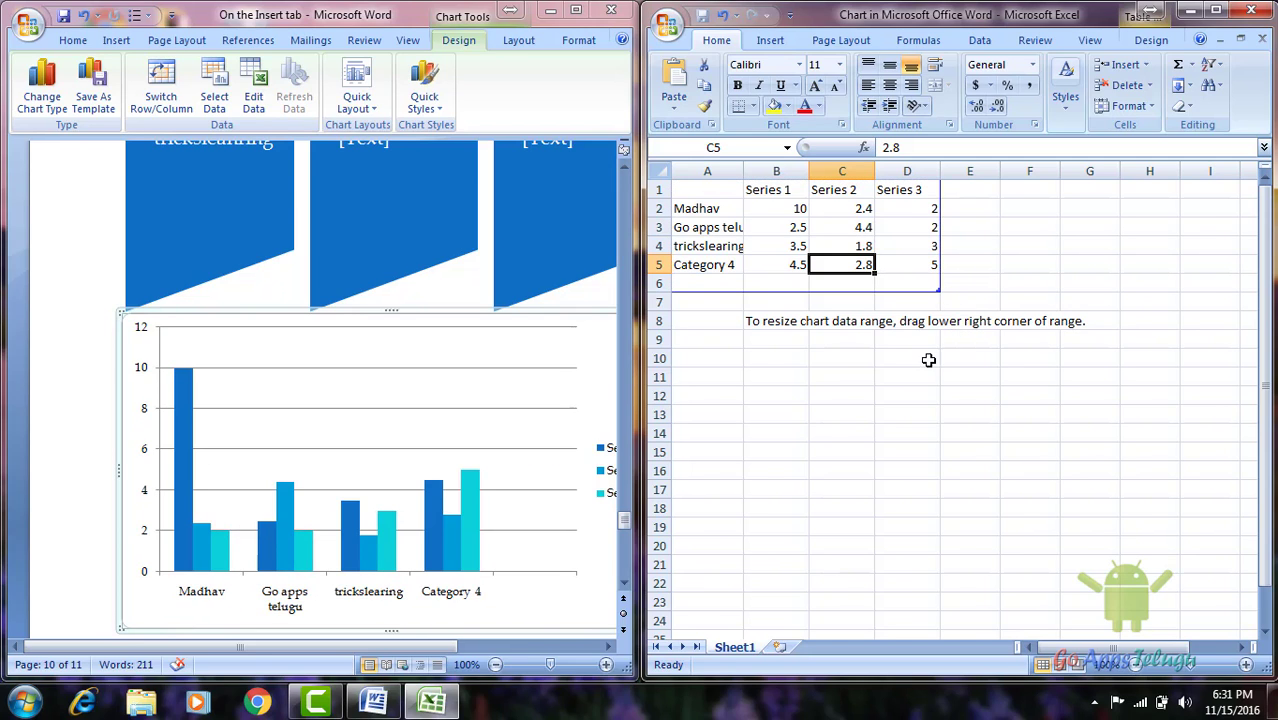
click(733, 284)
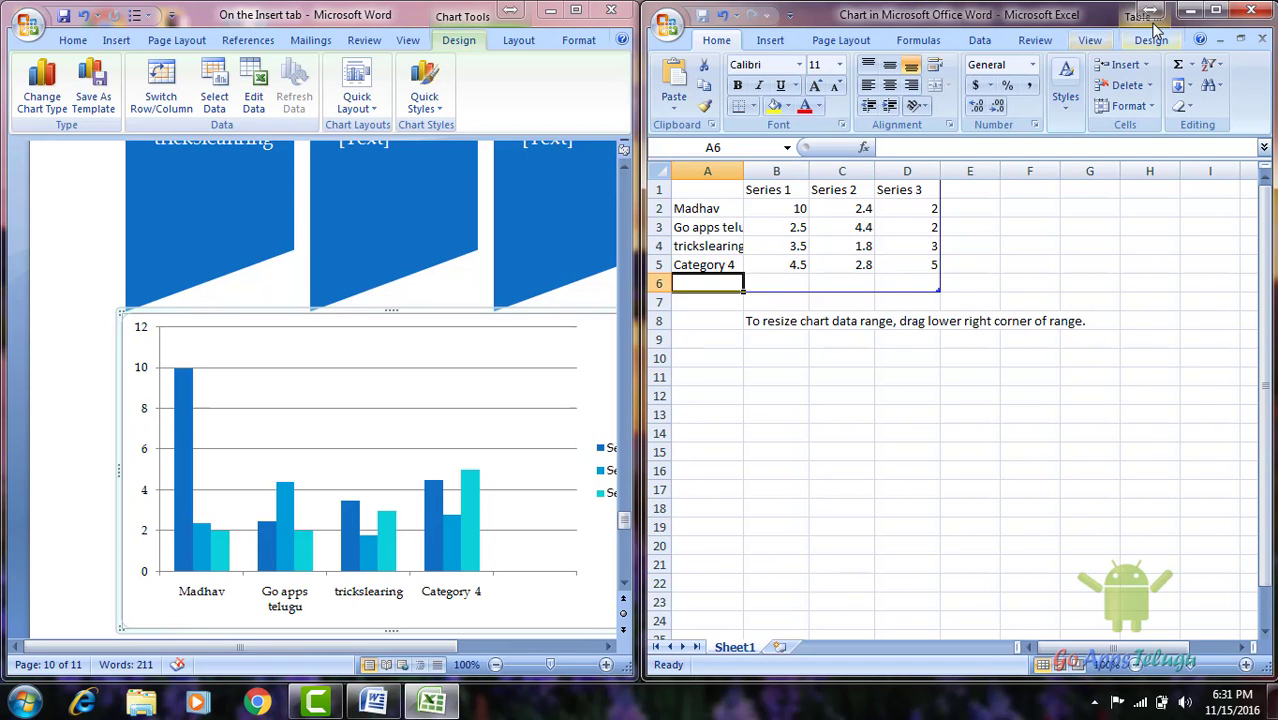
click(1262, 9)
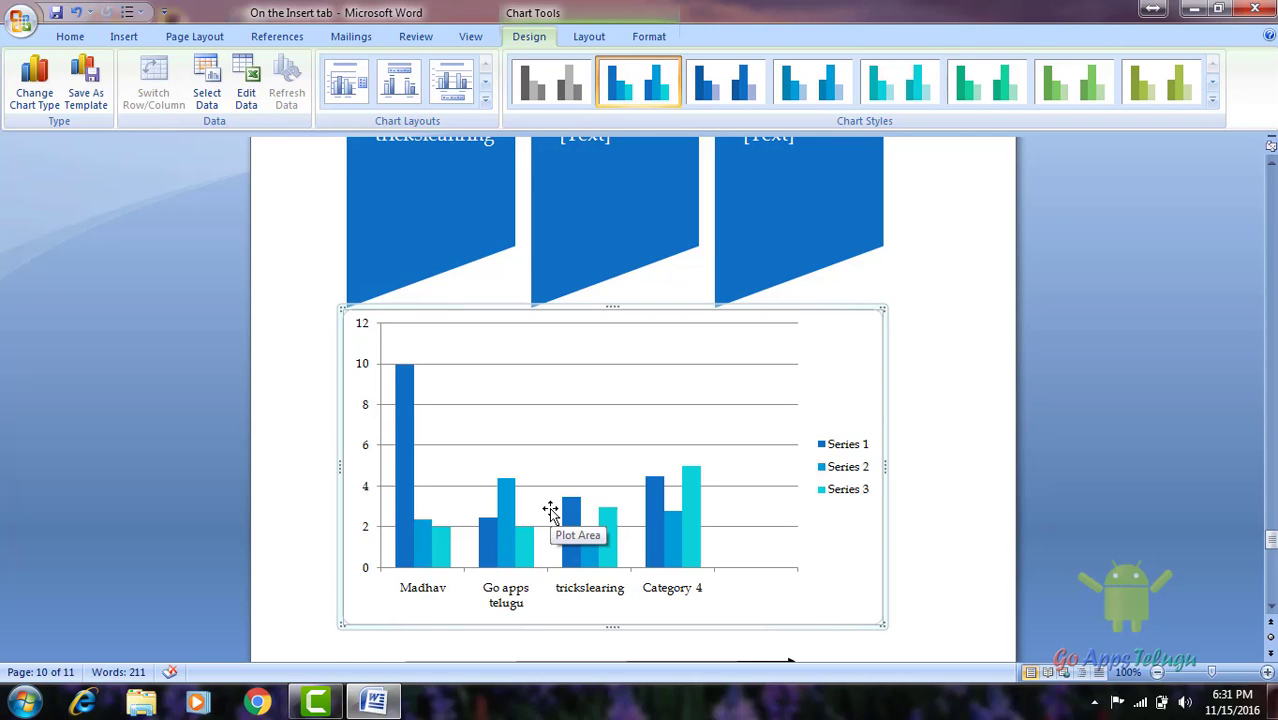
- Reopen the chart data with Edit Data, then close Excel without changes
right_click(570, 393)
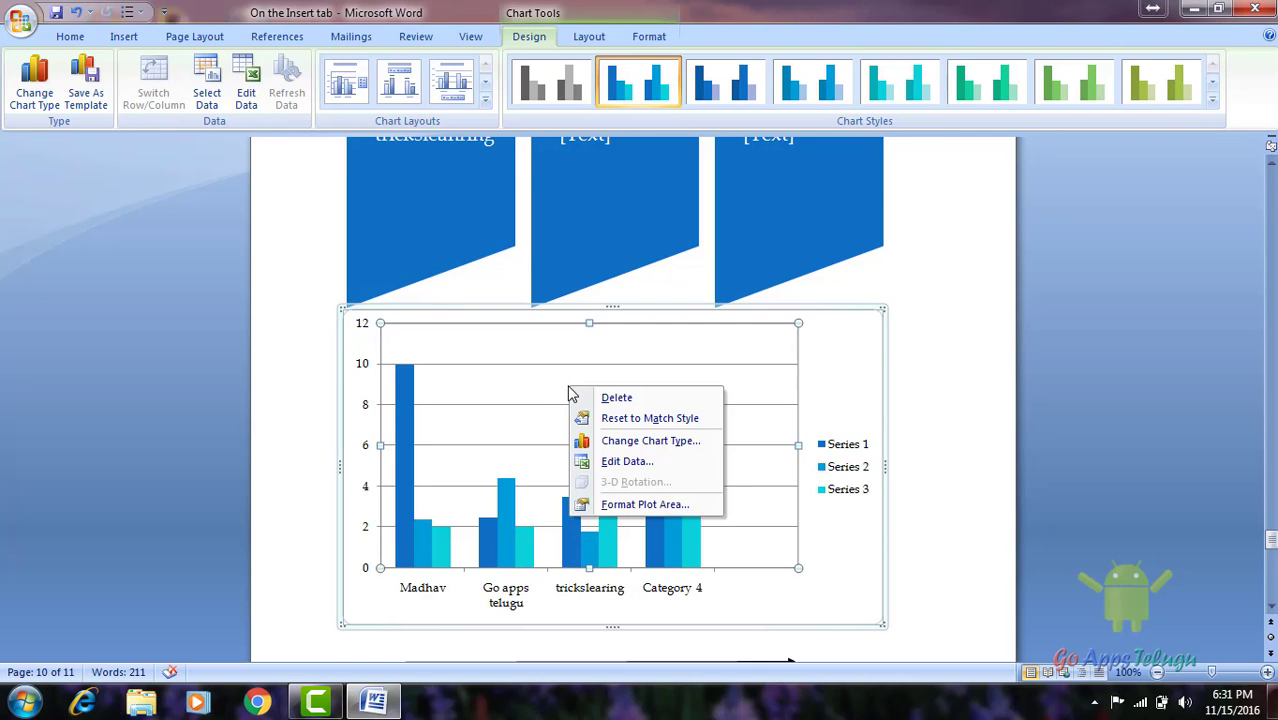
click(641, 471)
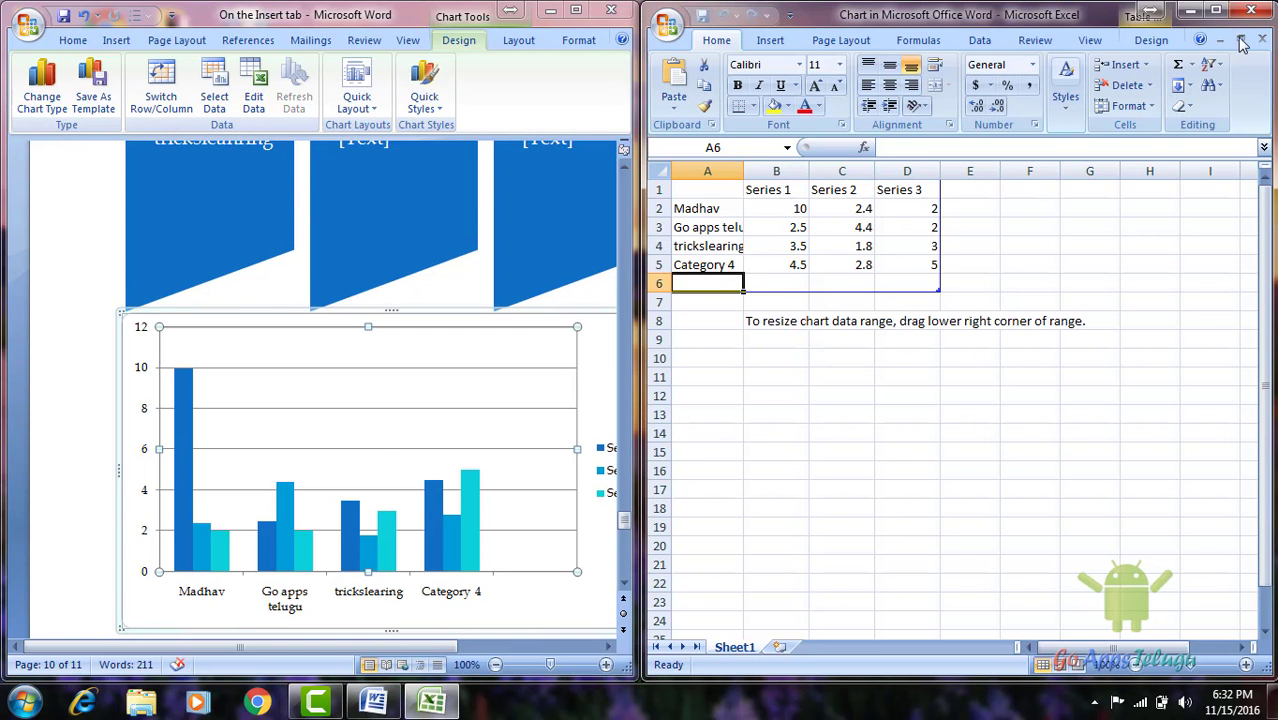
click(1255, 9)
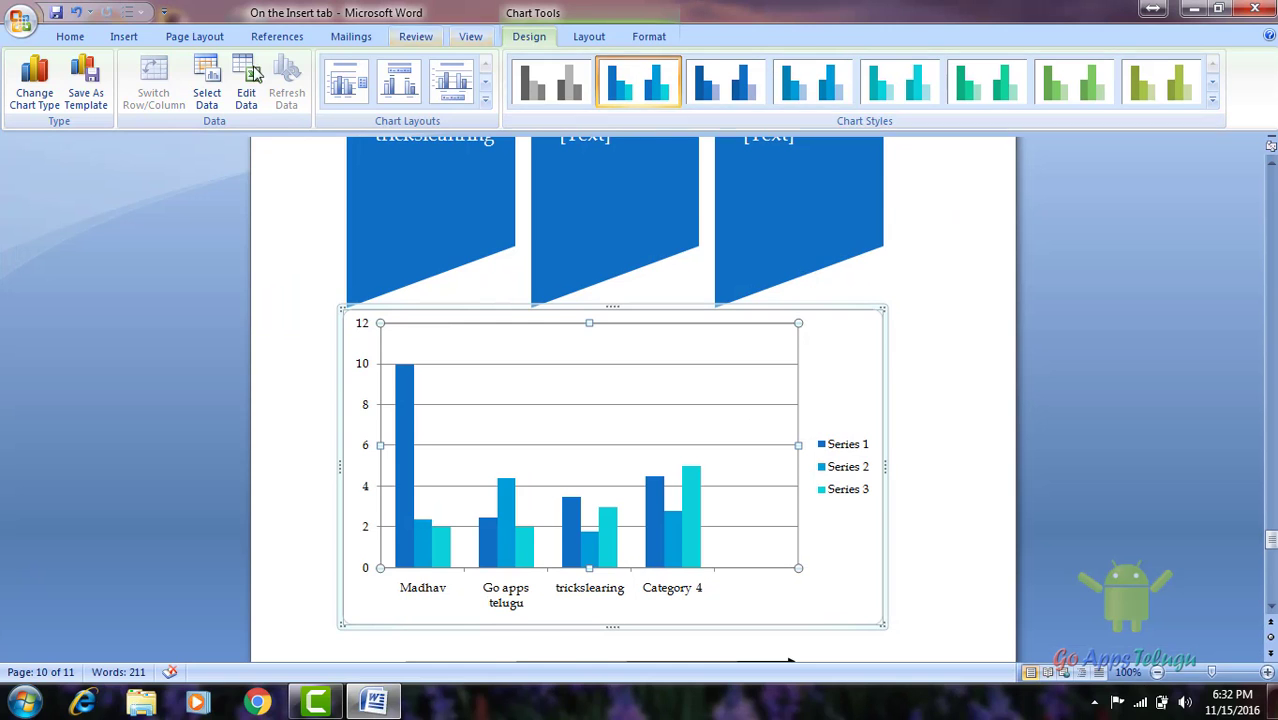
click(122, 37)
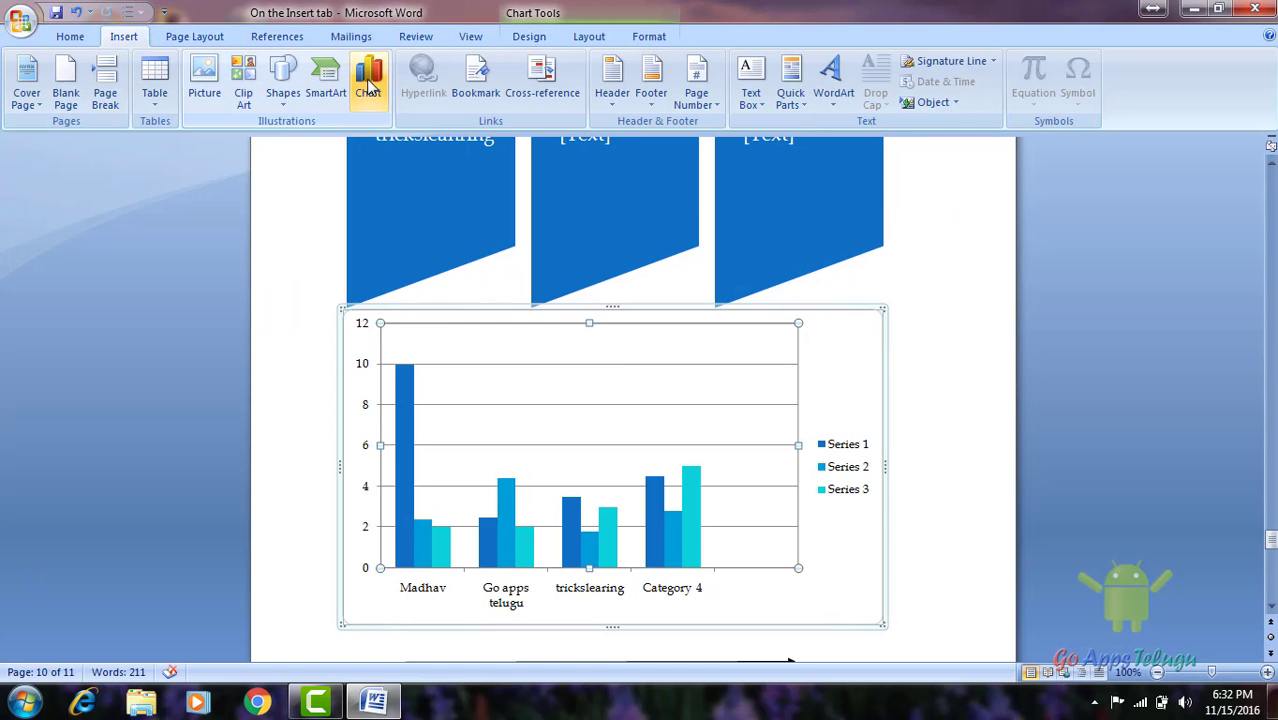
- Deselect the chart, close the diagram text pane, and scroll to the 'On the Insert tab' paragraph
click(926, 484)
scroll(926, 484, down, 15)
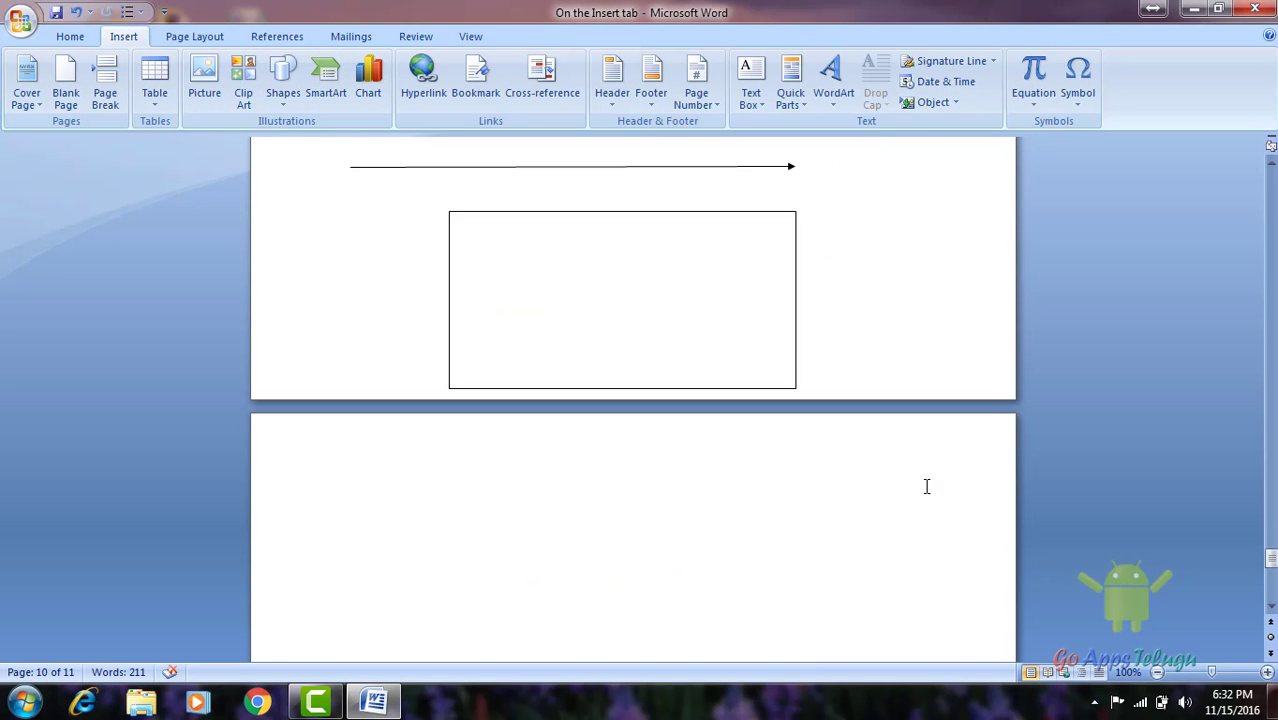
mouse_move(1270, 583)
mouse_down()
mouse_move(1255, 229)
mouse_move(1266, 292)
mouse_up()
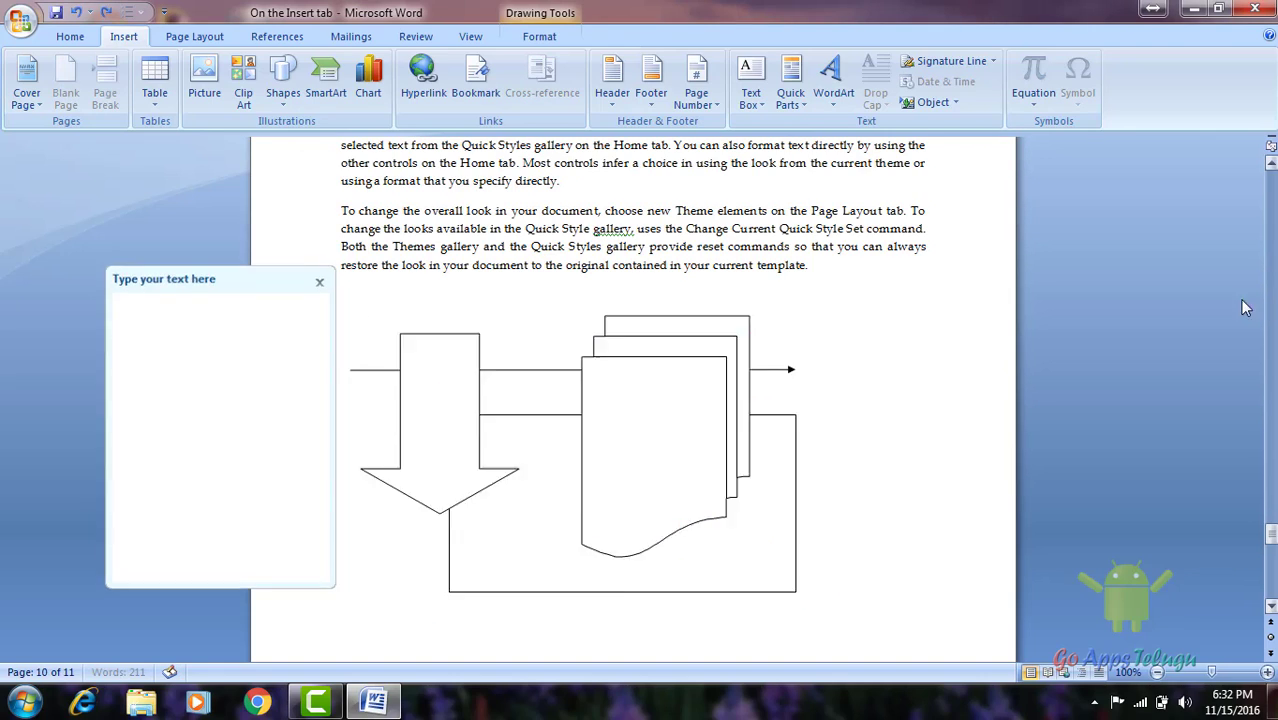
click(610, 388)
scroll(610, 388, up, 15)
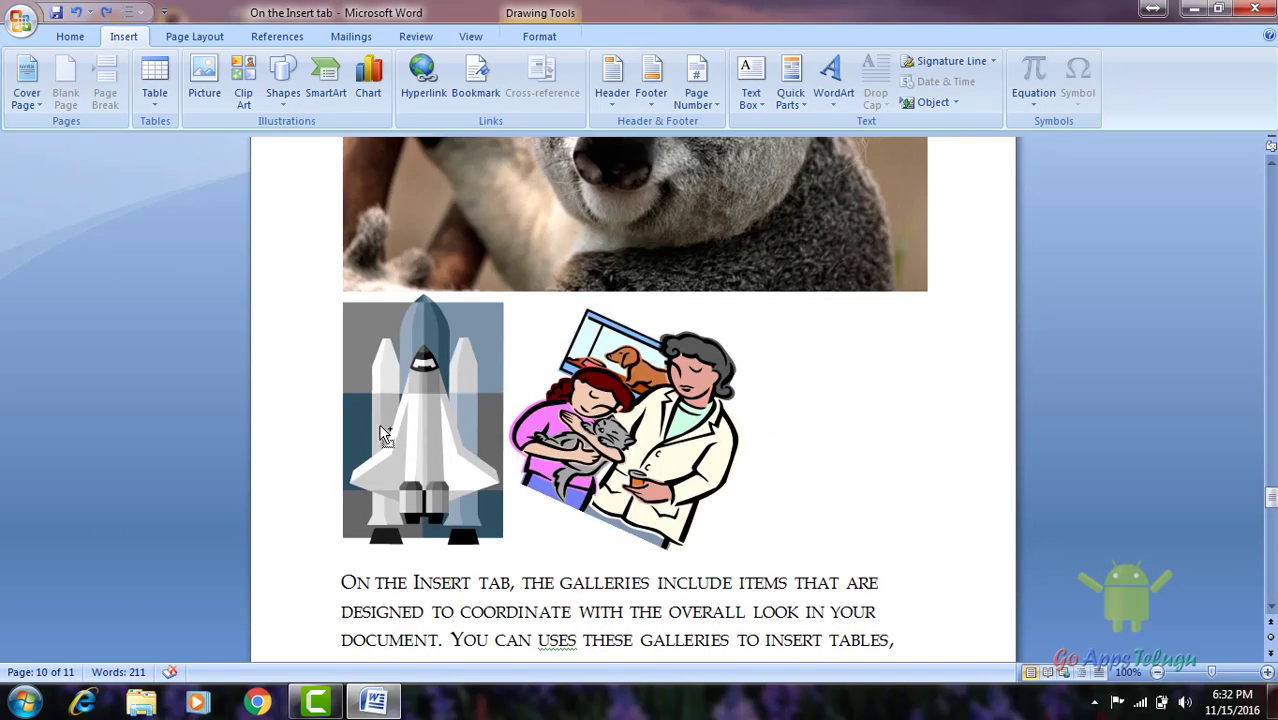
scroll(380, 432, down, 5)
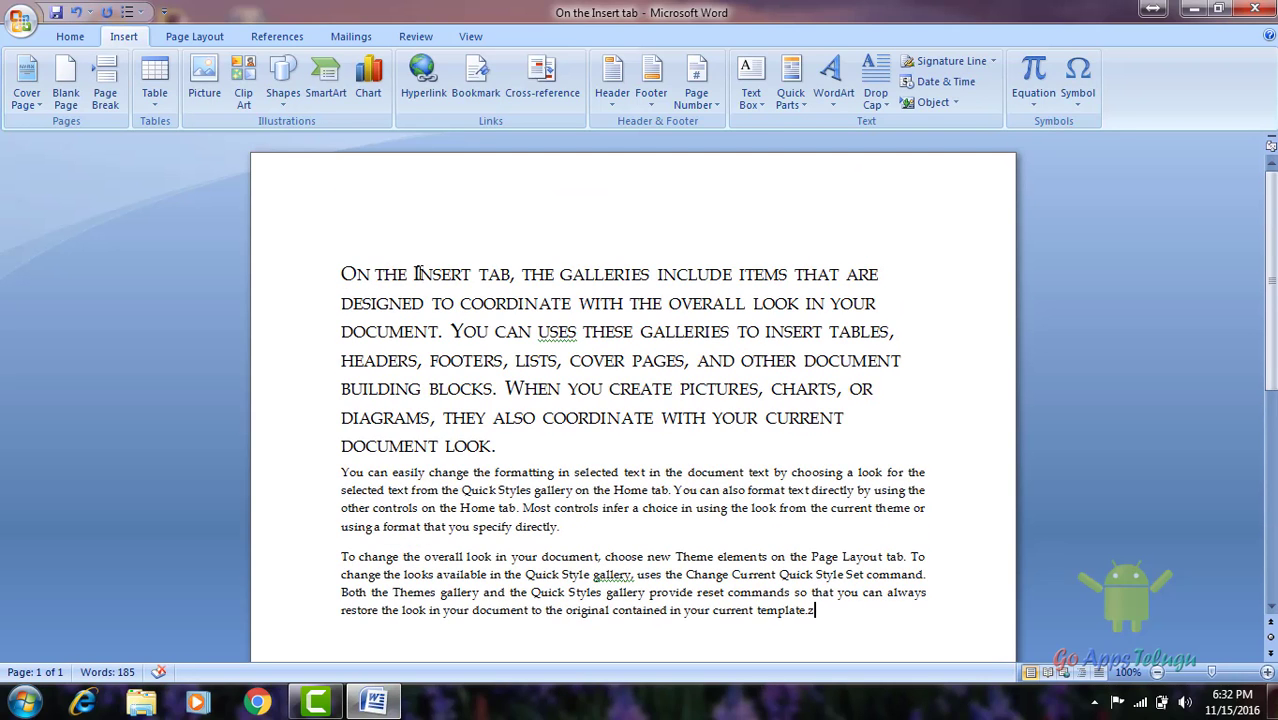
drag(413, 274, 510, 276)
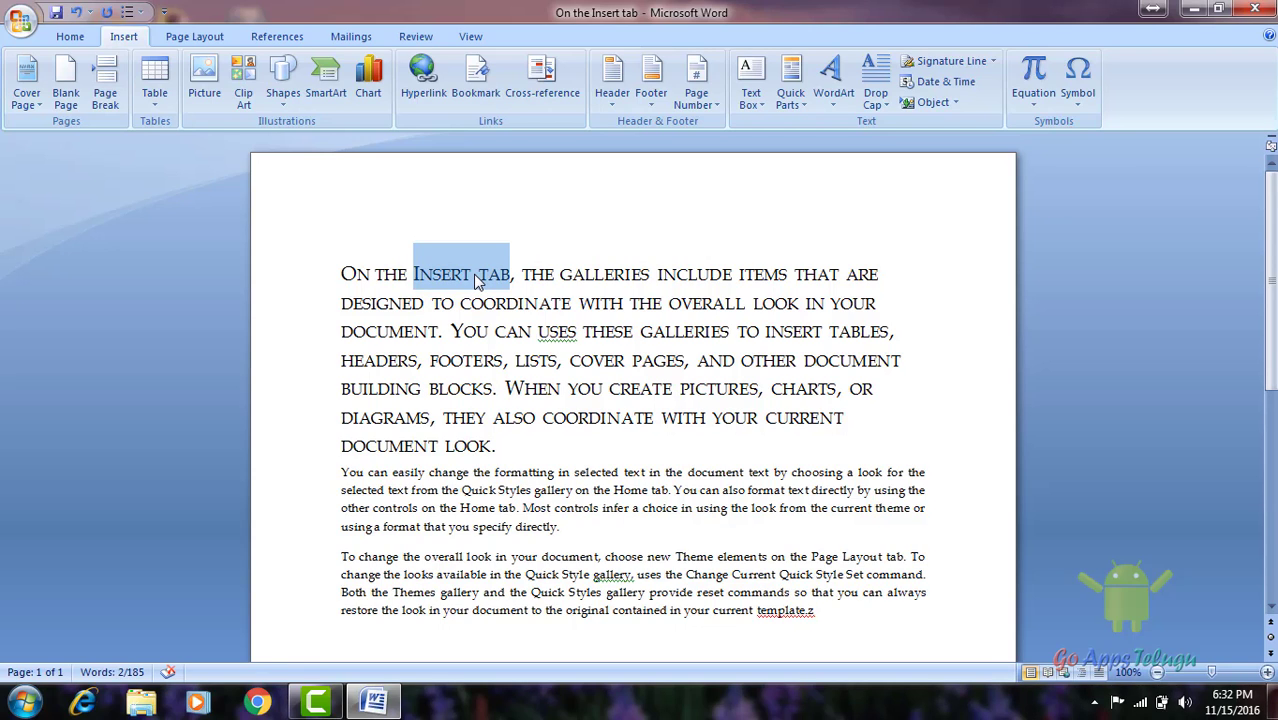
click(474, 280)
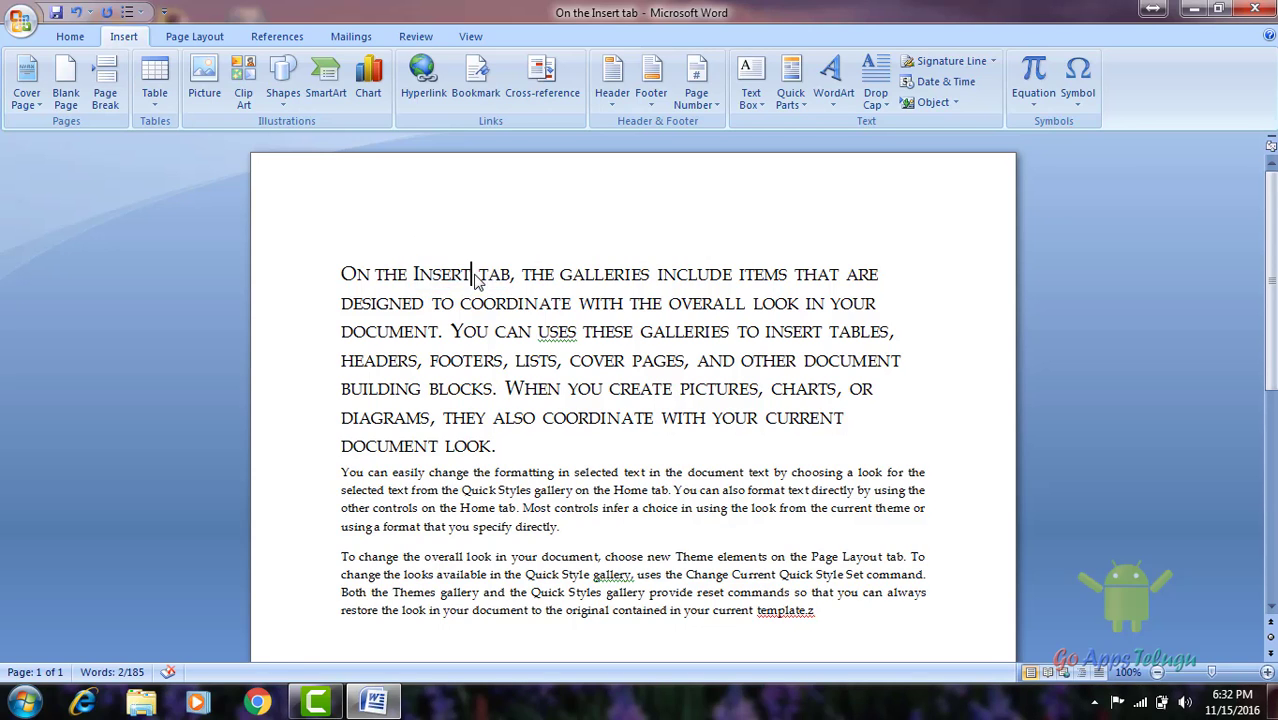
drag(414, 274, 510, 276)
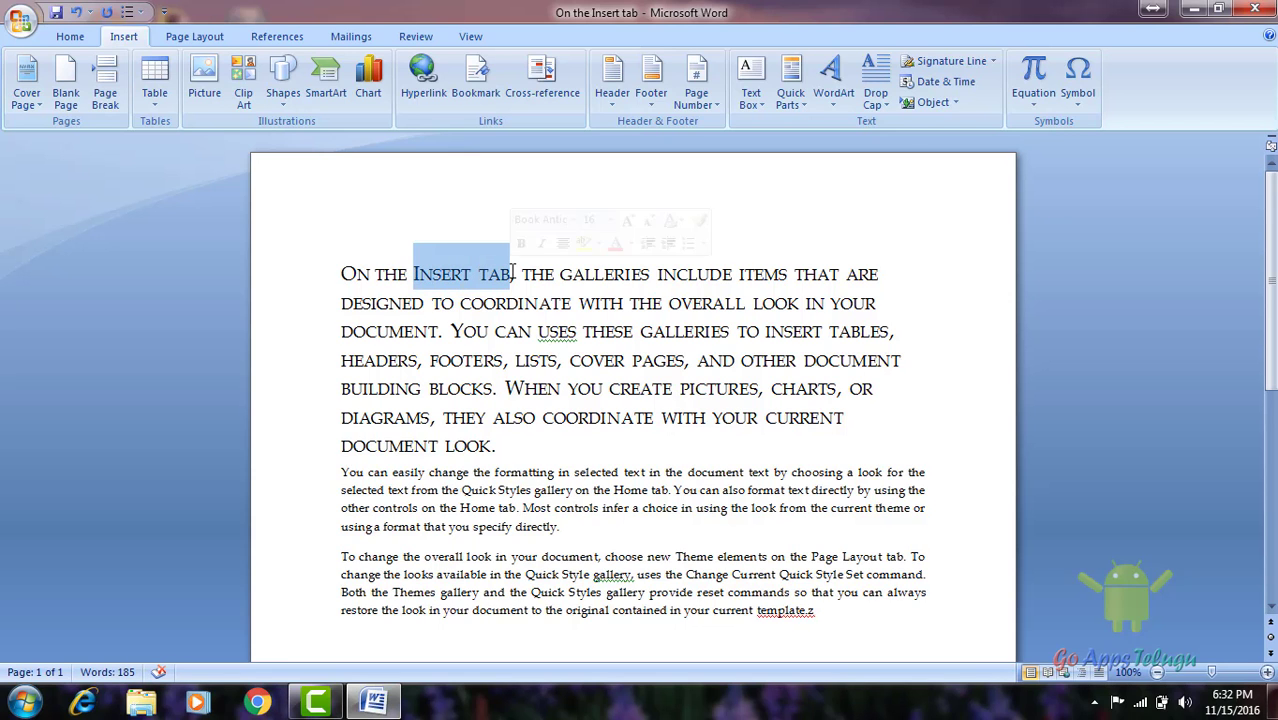
click(424, 80)
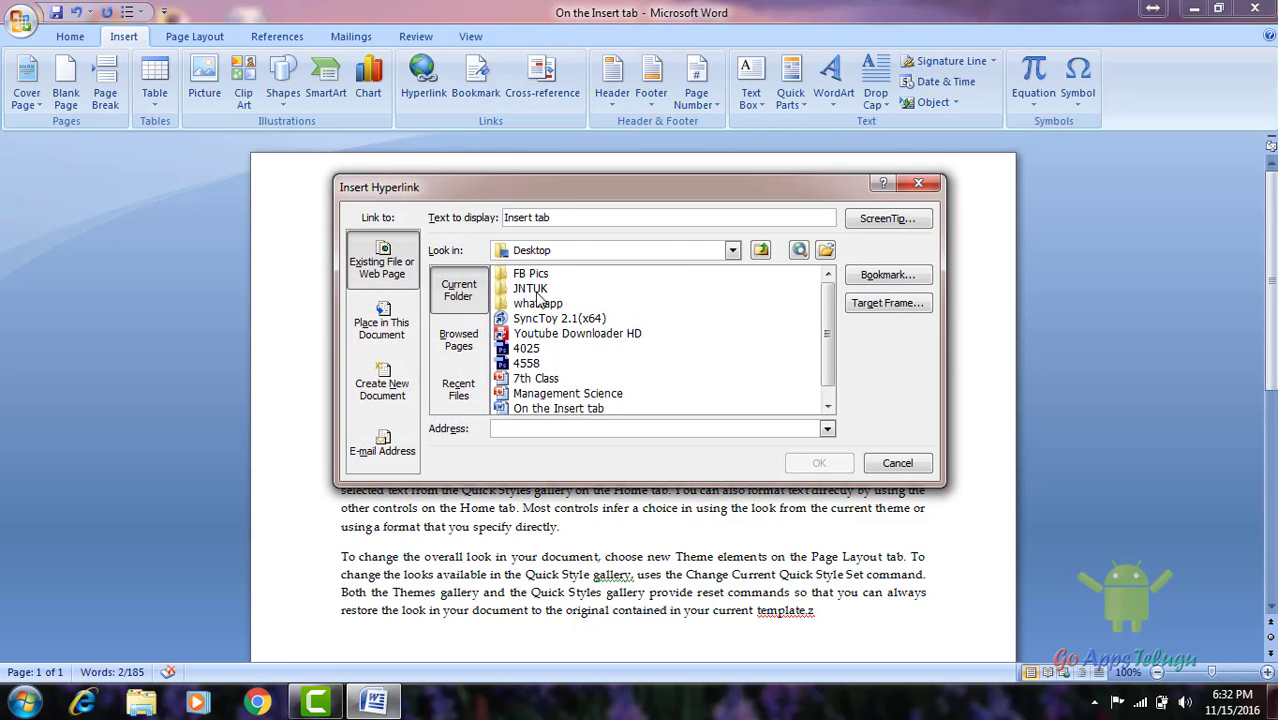
drag(564, 192, 741, 192)
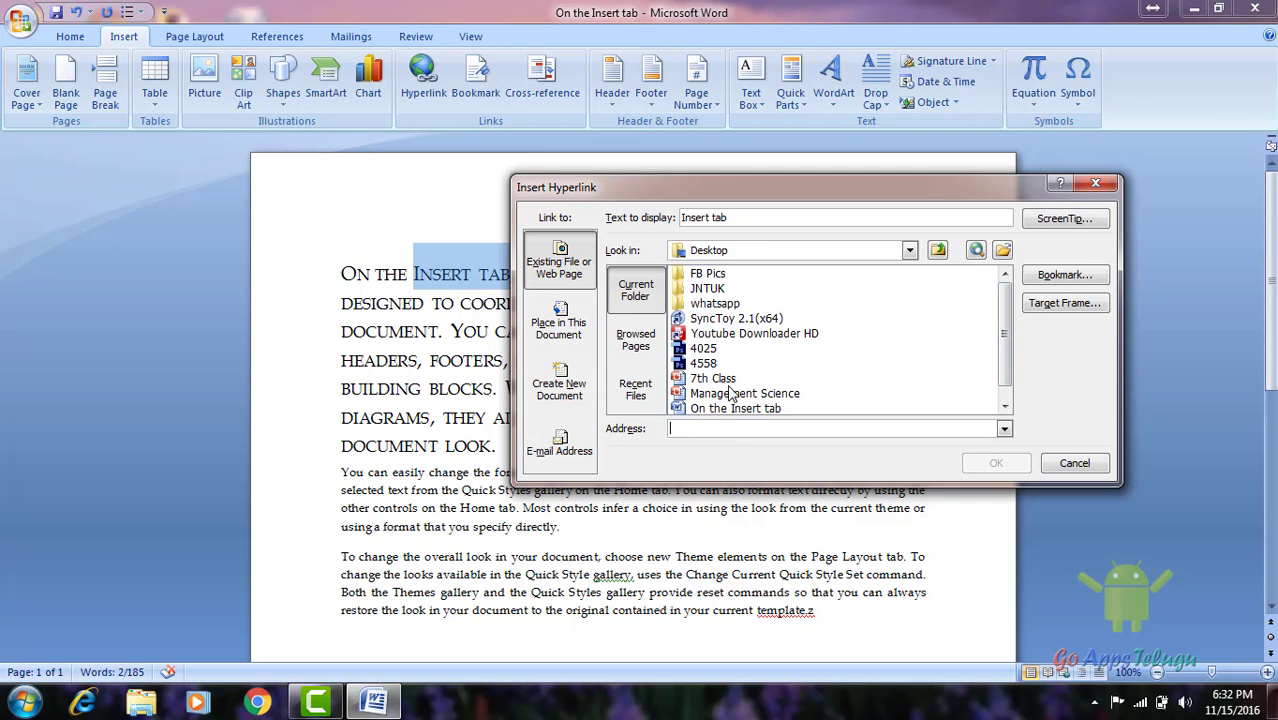
click(1004, 429)
click(1005, 431)
click(1004, 432)
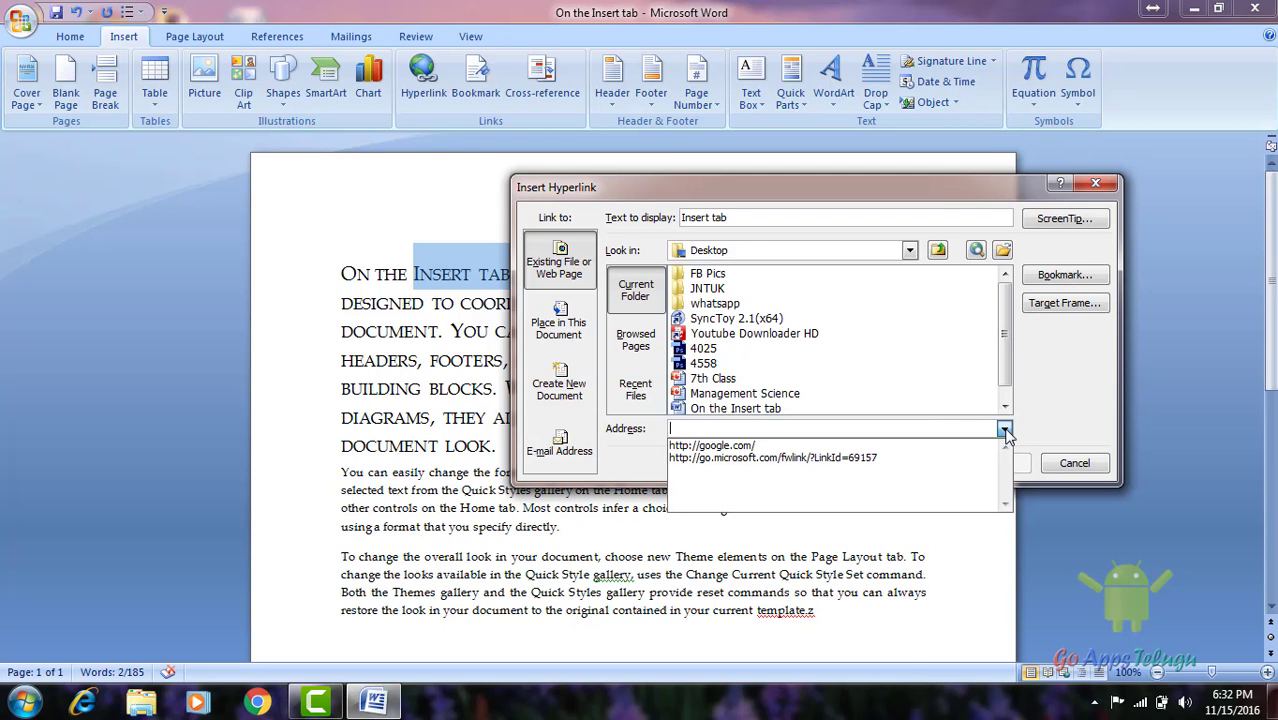
click(744, 450)
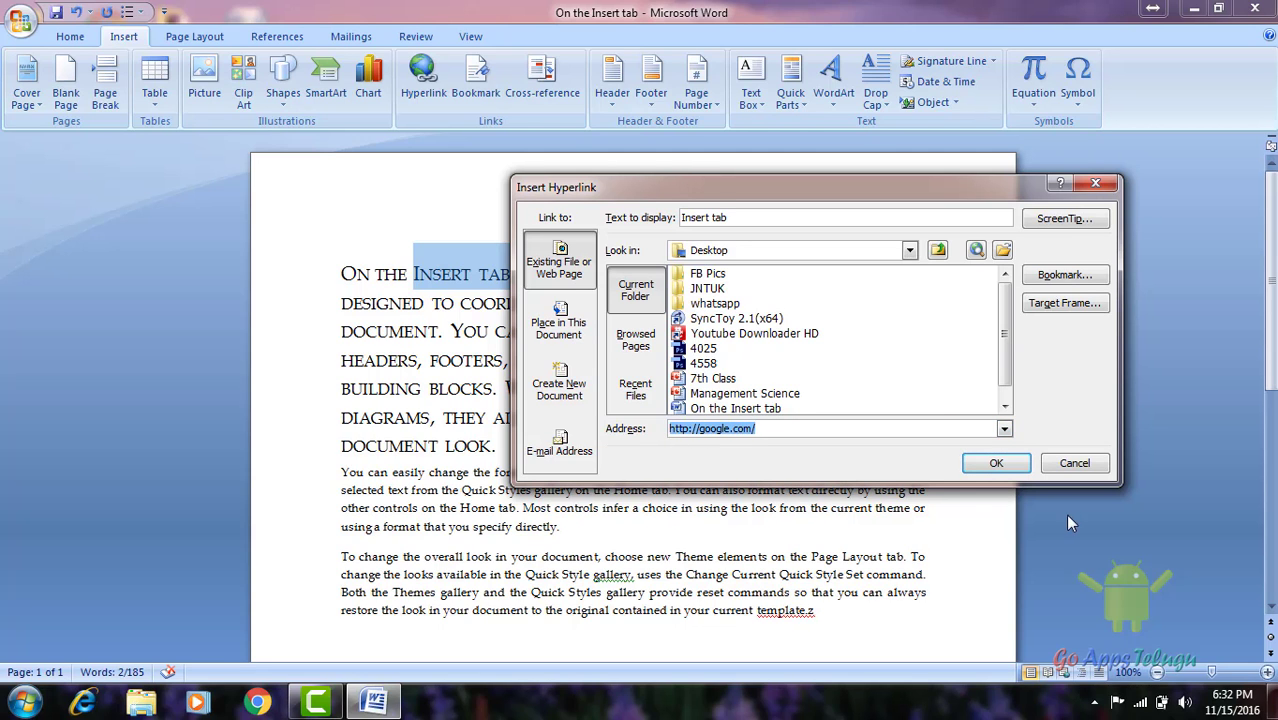
click(995, 464)
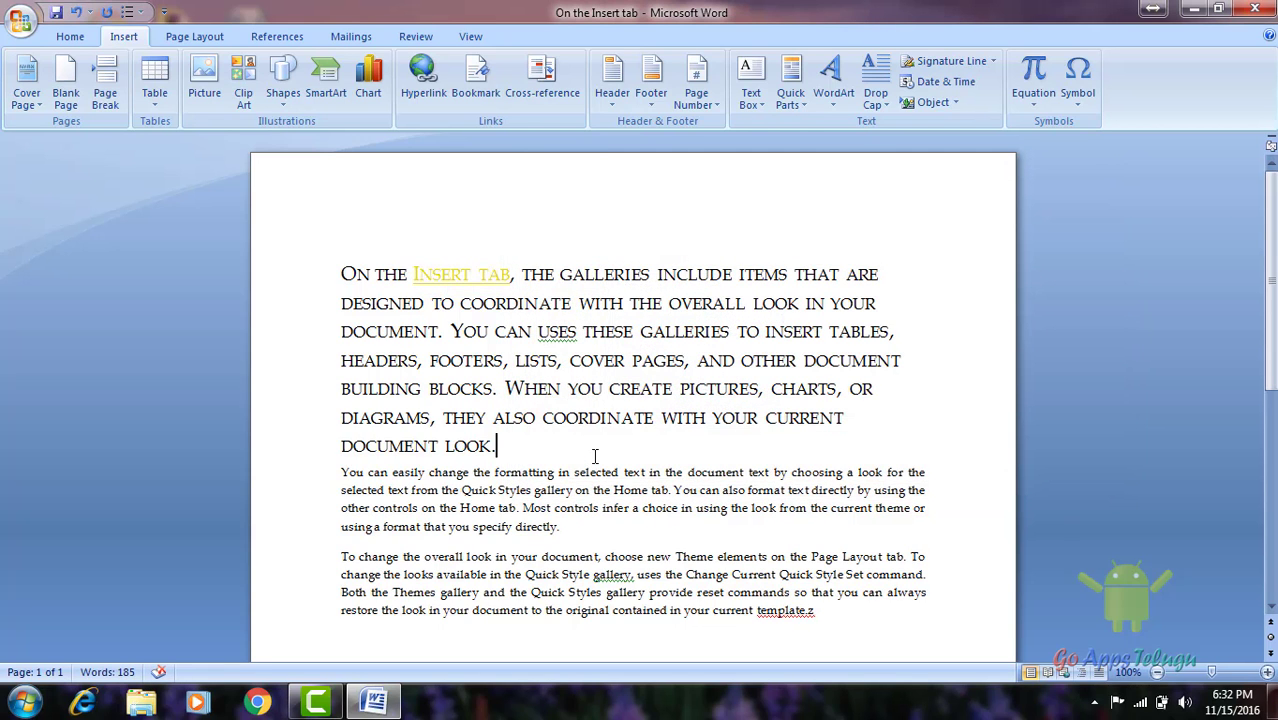
- Ctrl+click the 'Insert tab' link to open google.com in the browser
mouse_move(460, 275)
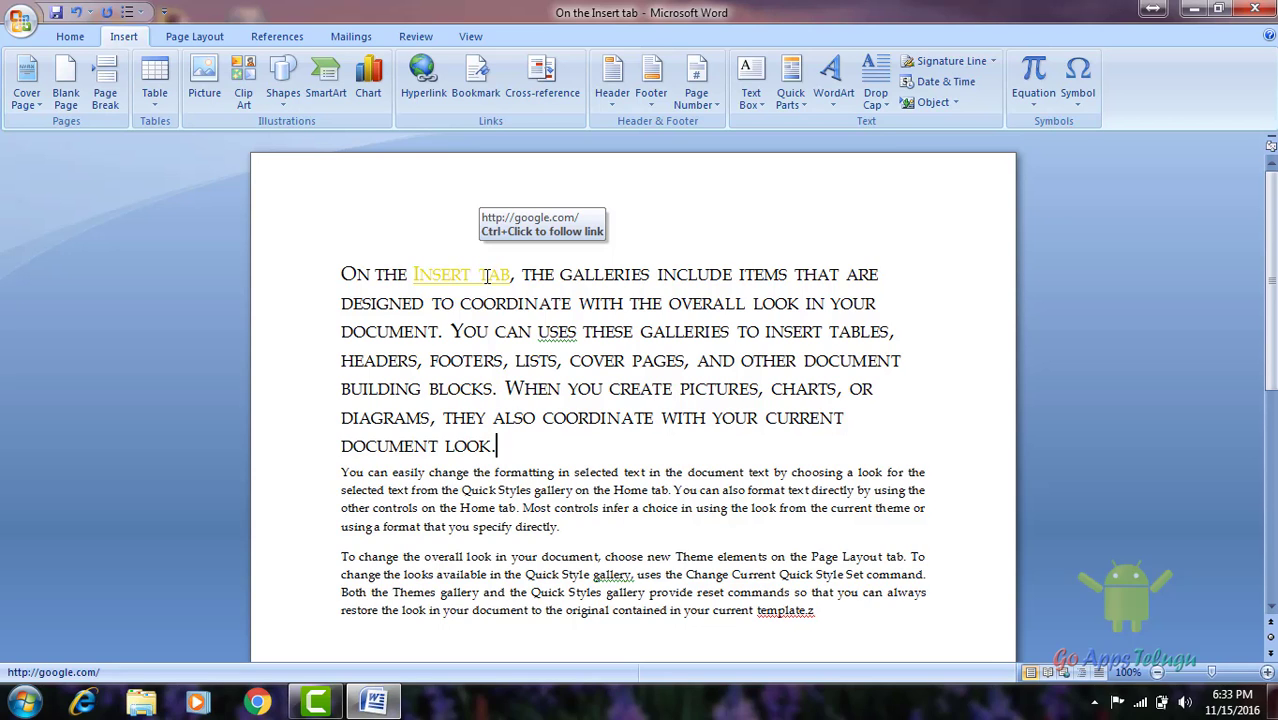
ctrl+click(487, 277)
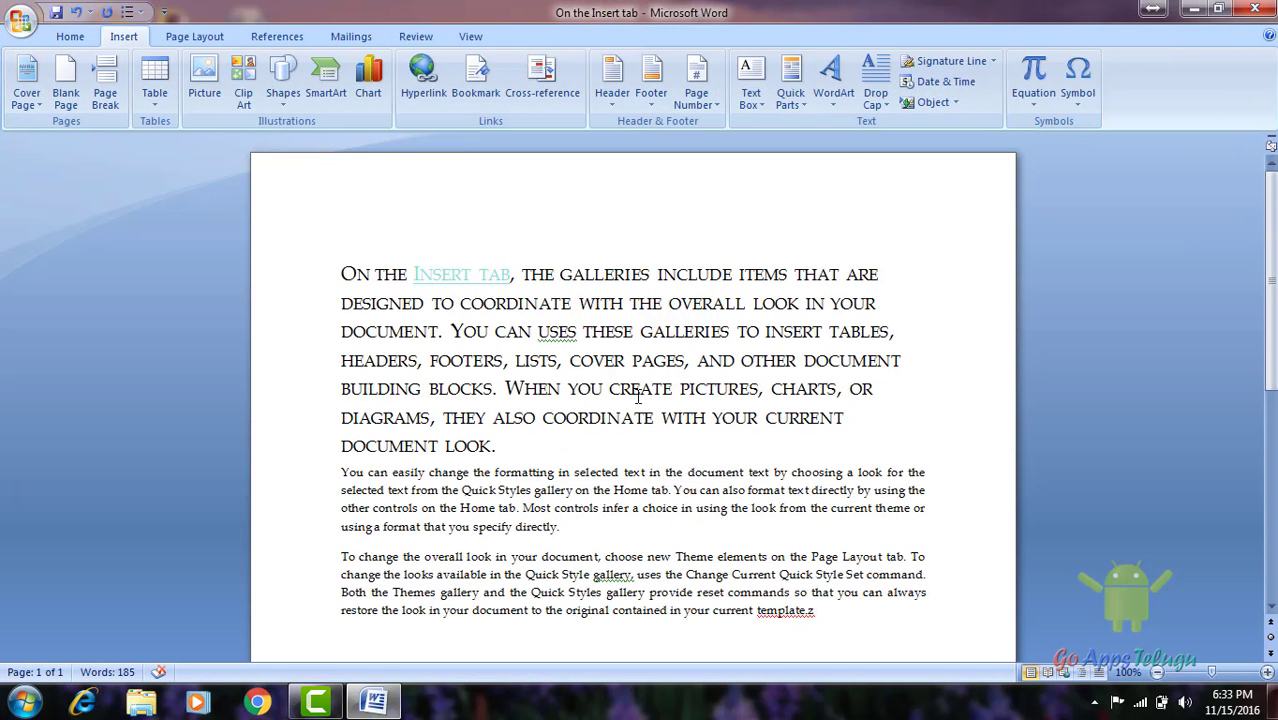
- Hyperlink the words 'create pictures' to the trickslearning.com address
drag(610, 389, 758, 389)
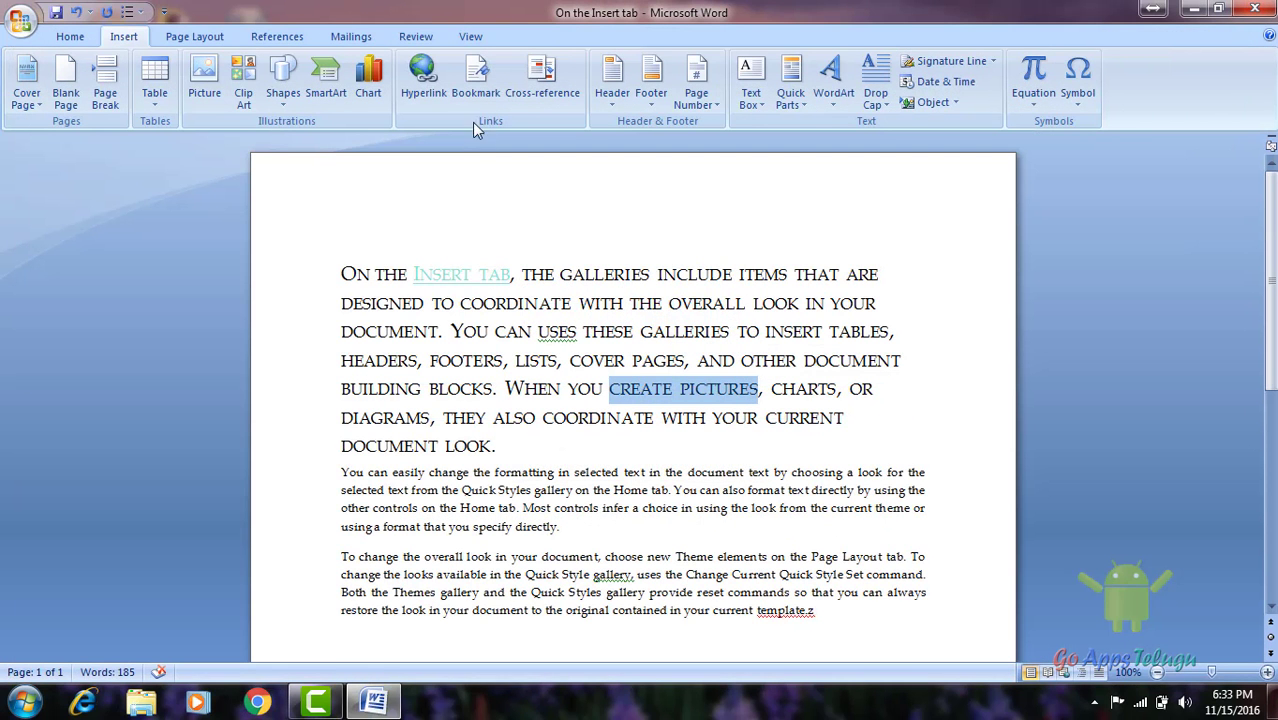
click(443, 96)
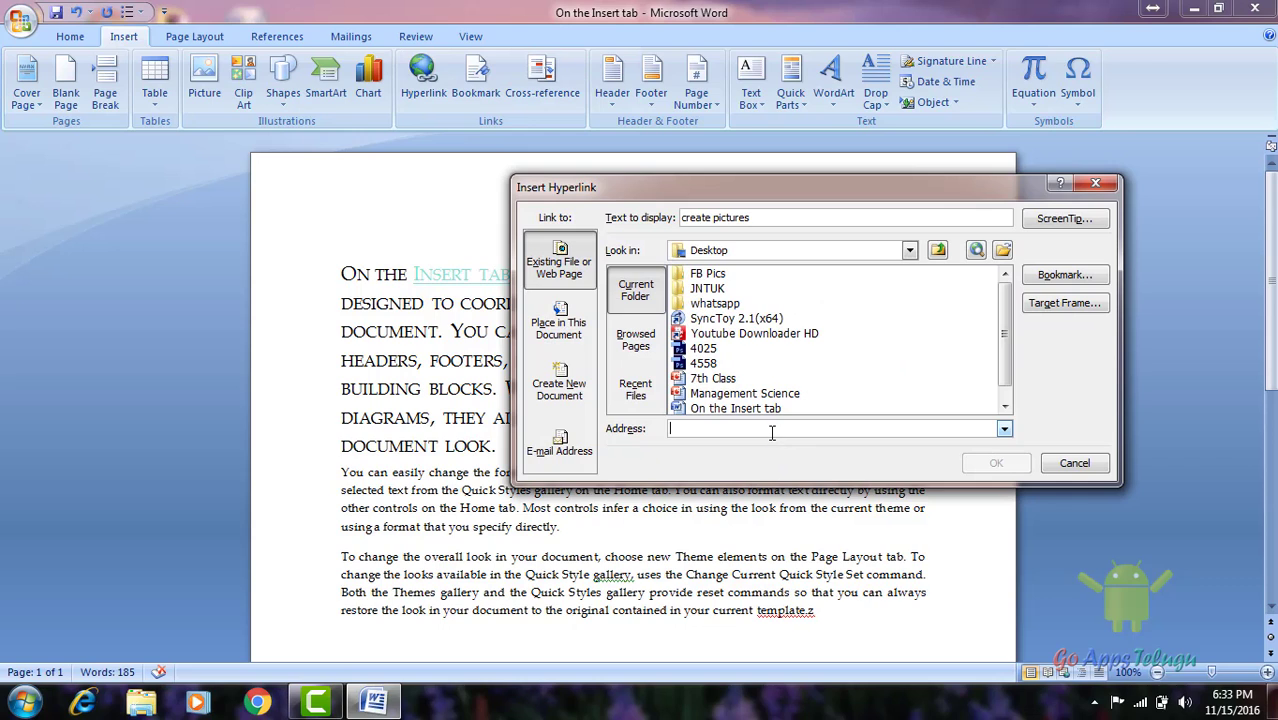
text(Trickslearning.com)
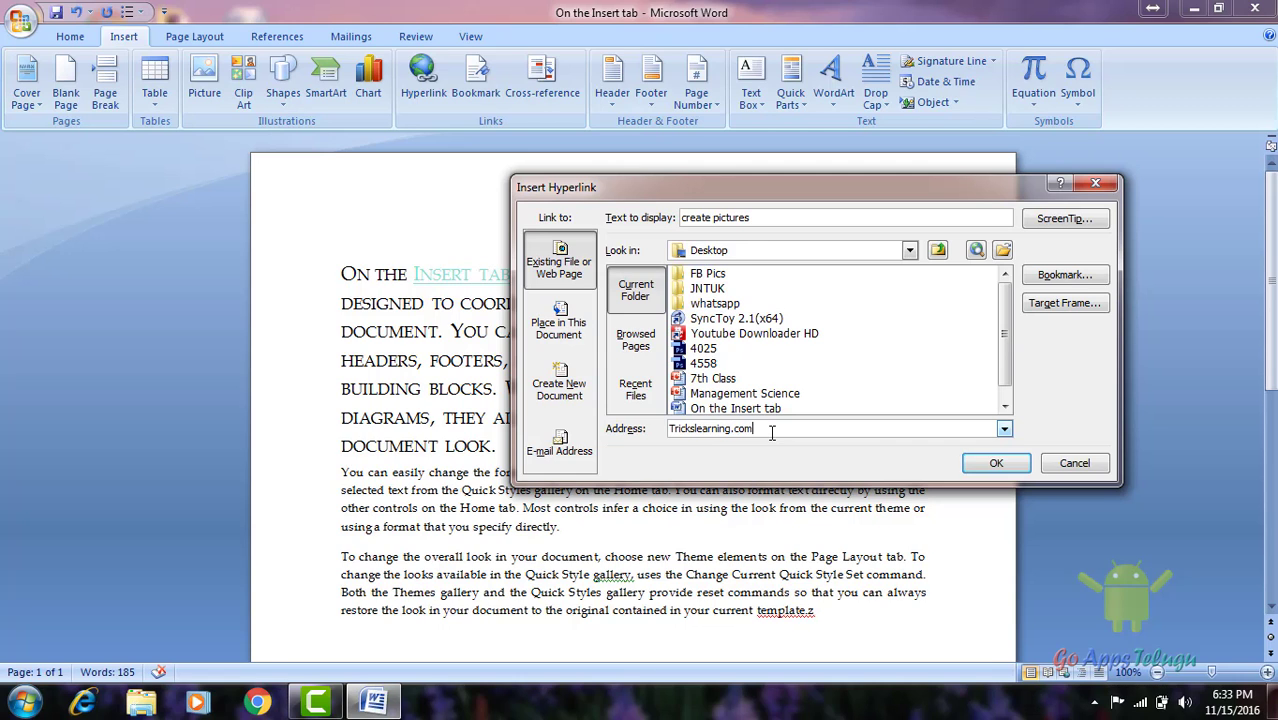
click(994, 462)
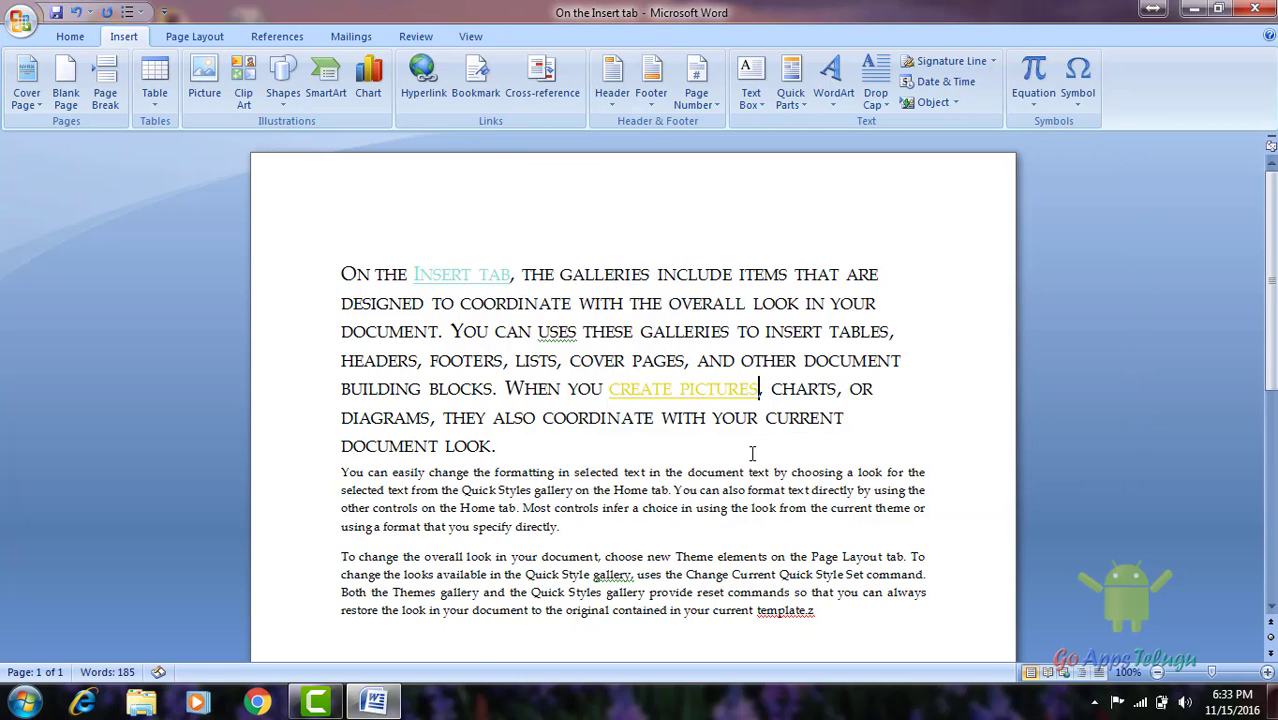
ctrl+click(710, 397)
click(642, 397)
right_click(689, 389)
click(739, 462)
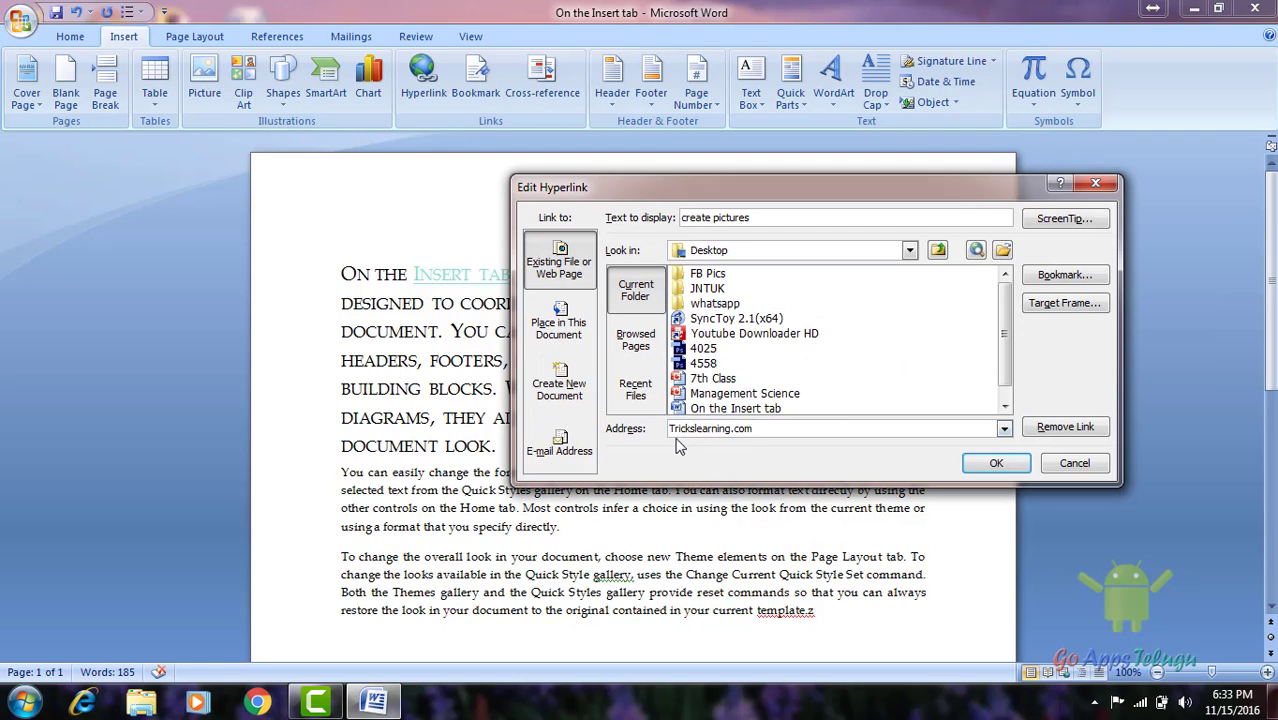
key(BackSpace)
text(thttp)
text(://)
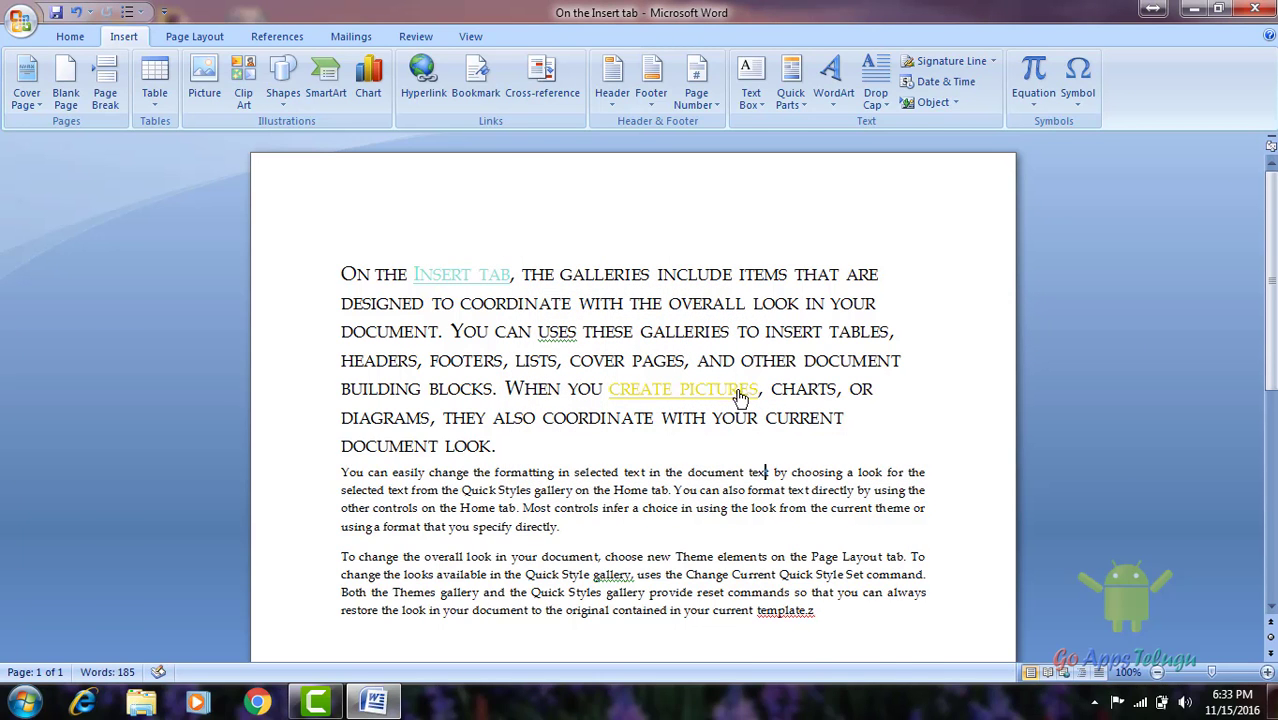
- Open TricksLearning.com from the 'create pictures' link, then close Chrome
ctrl+click(741, 392)
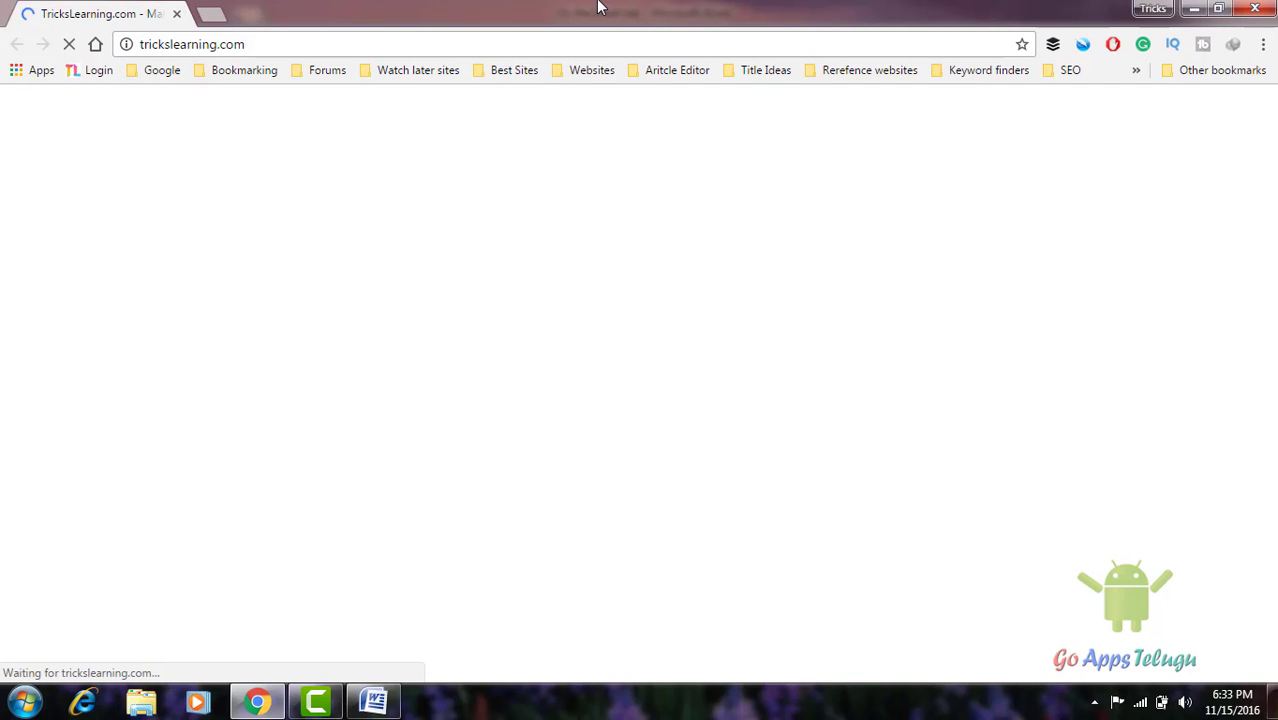
click(1252, 10)
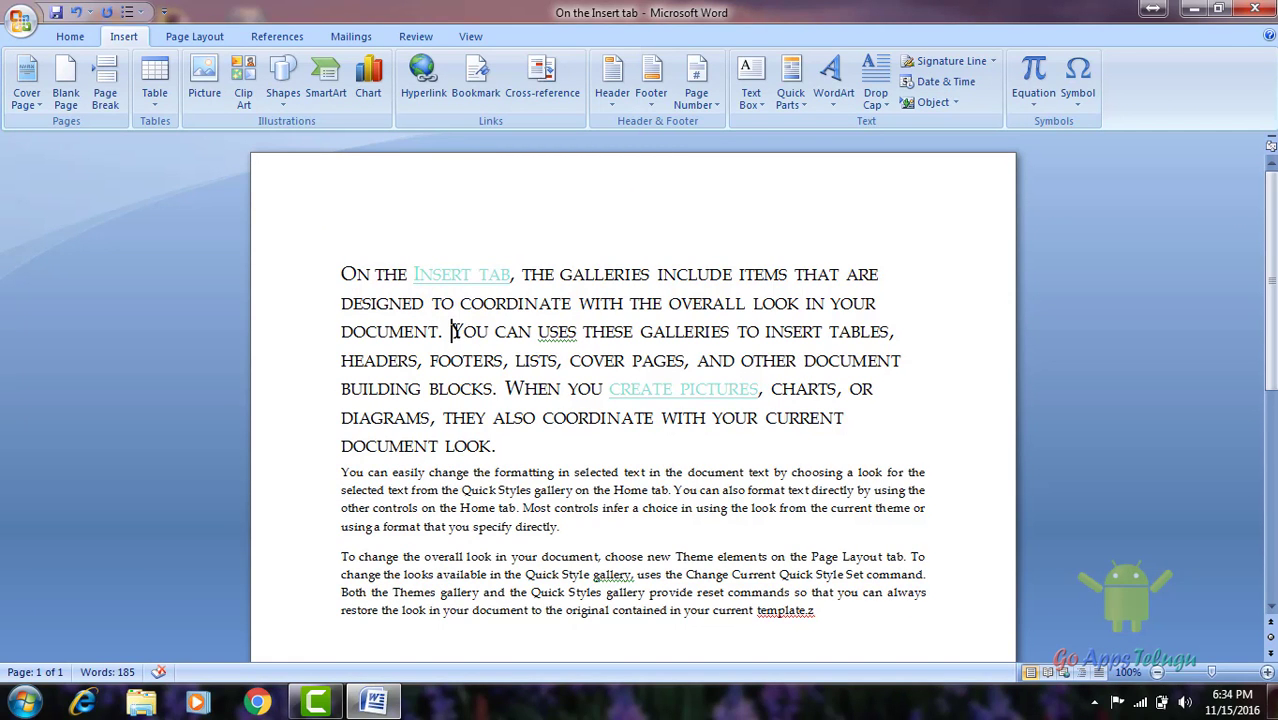
drag(451, 331, 580, 331)
click(424, 80)
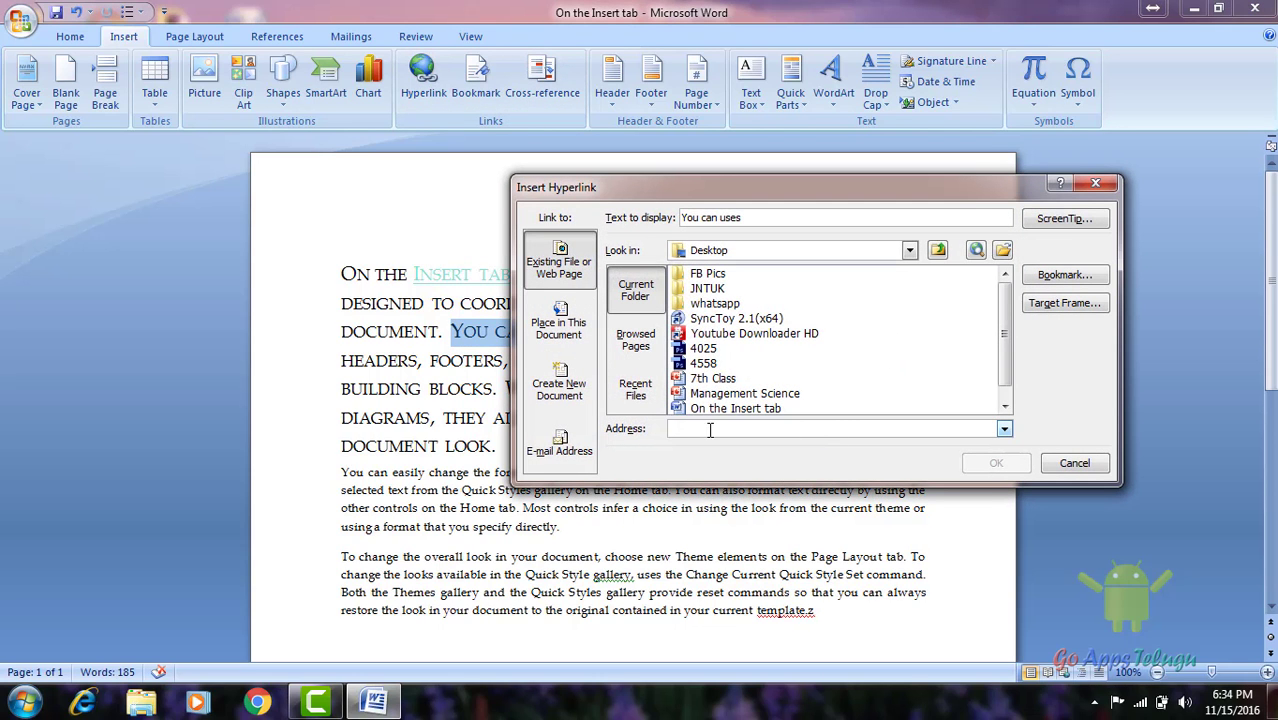
click(1062, 466)
drag(613, 472, 620, 472)
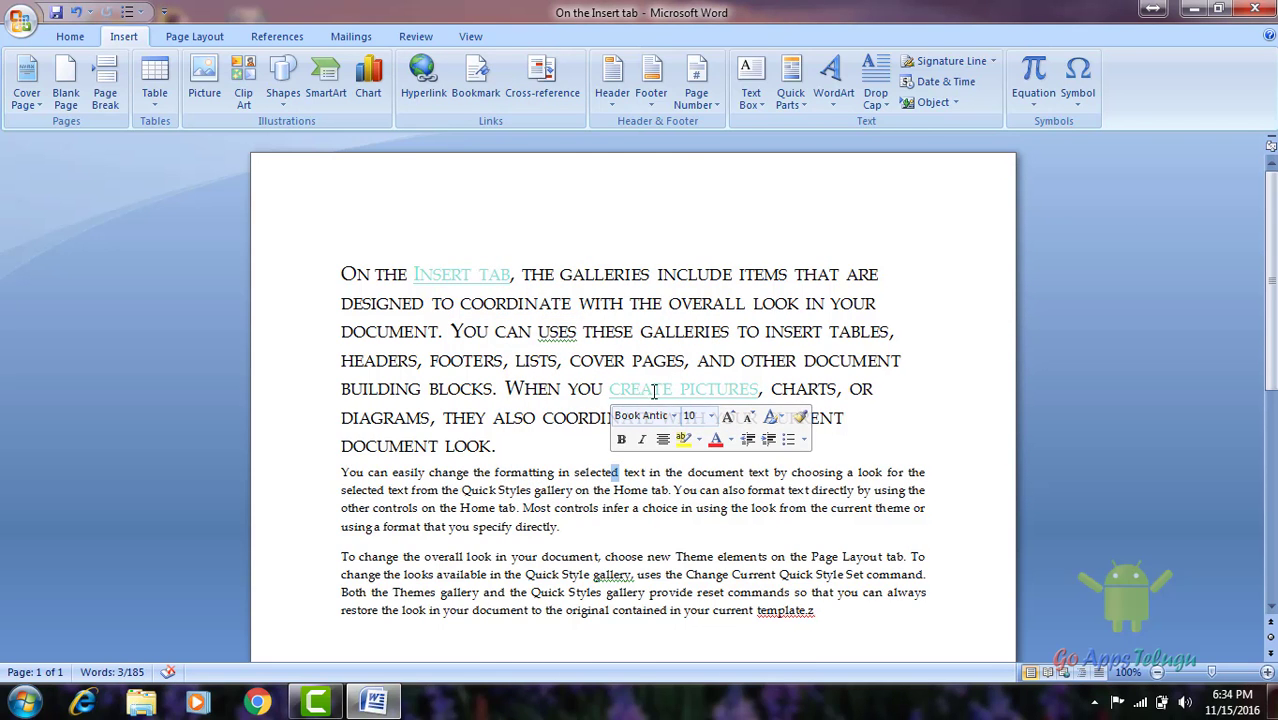
mouse_move(656, 392)
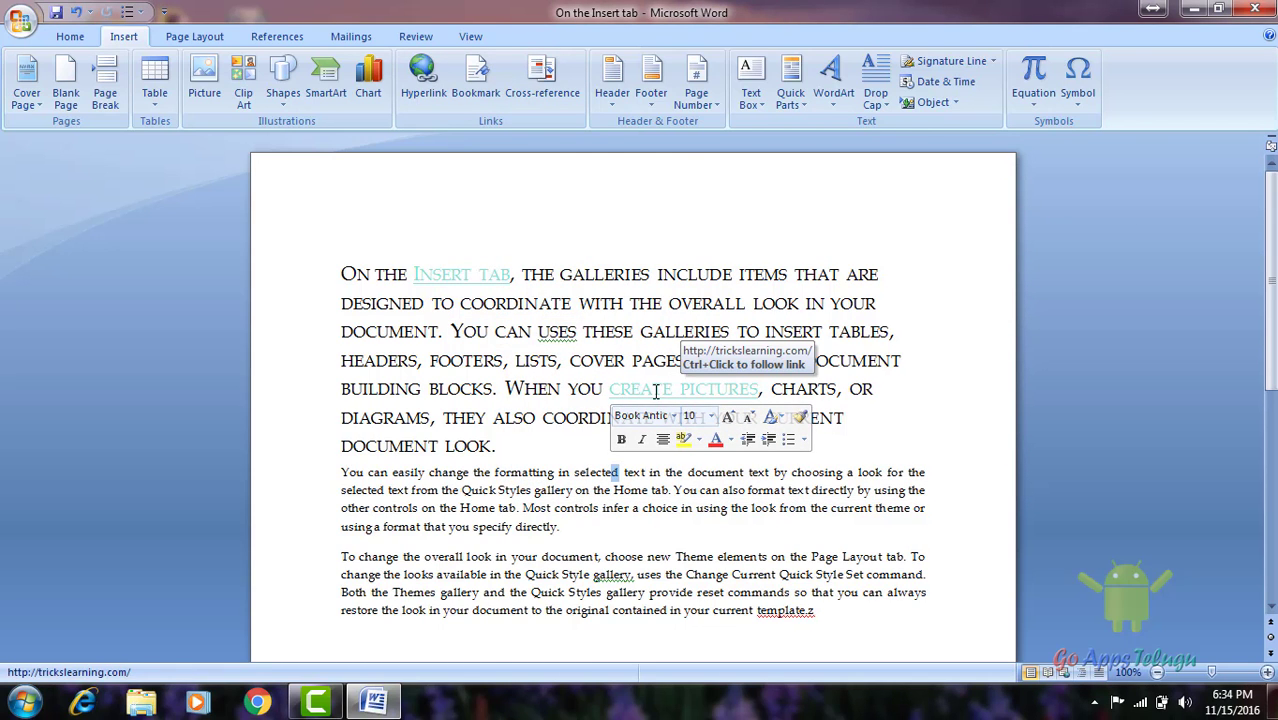